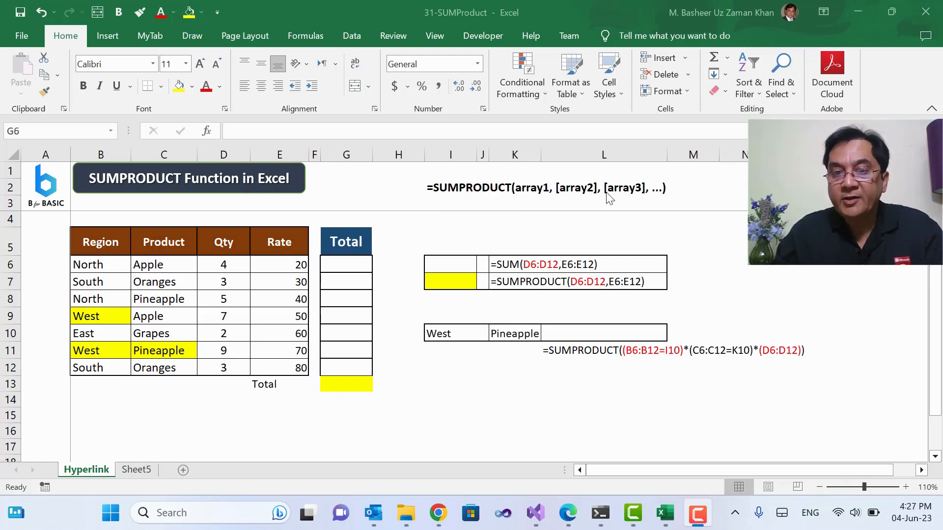
Step: Review the Qty values in D6:D12 and the Rate values in E6:E12 by selecting each range
left_click(233, 265)
left_click_drag(234, 265, 233, 369)
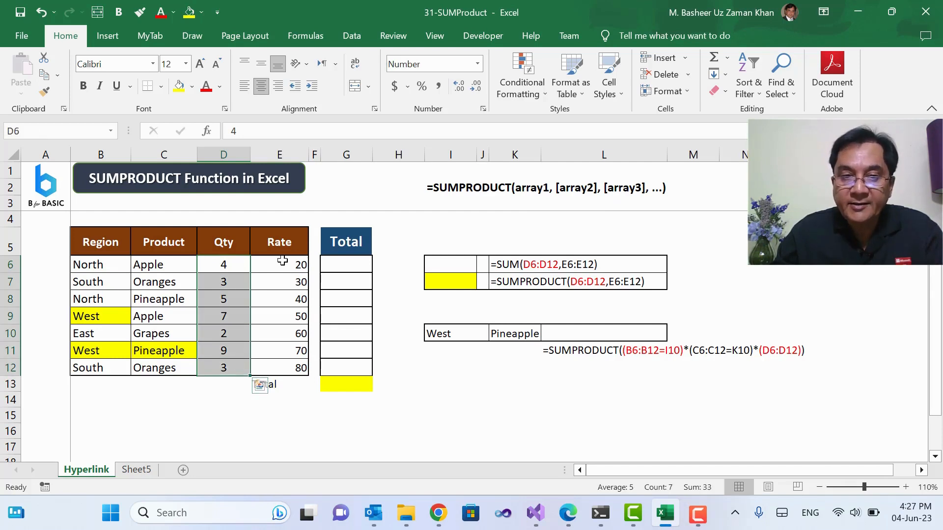
left_click_drag(282, 261, 294, 370)
left_click(544, 428)
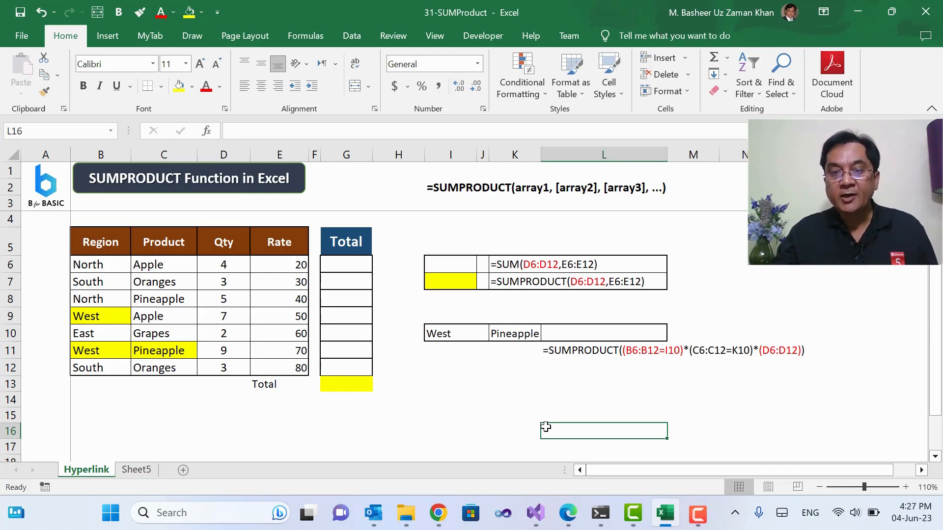
Step: Multiply Qty by Rate in G6 with =D6*E6 and fill the formula down to G12
left_click(343, 262)
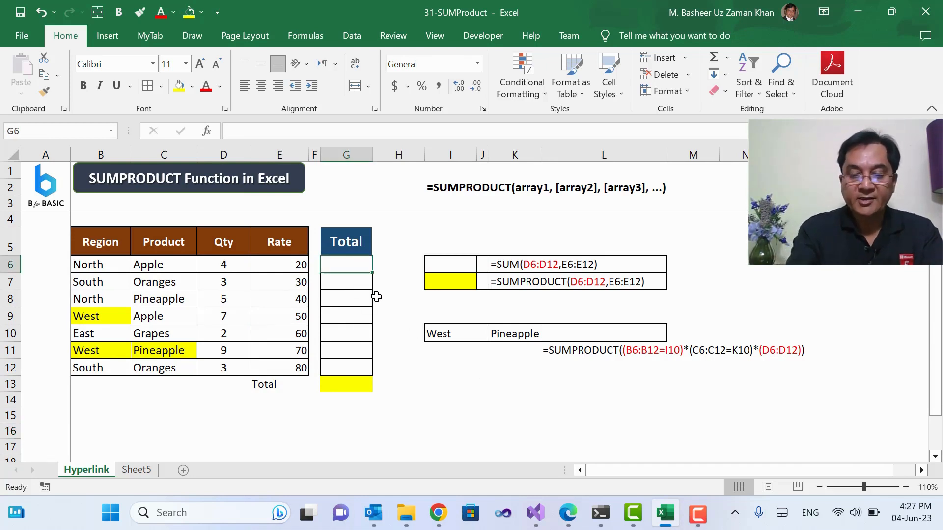
type("=")
key("Left")
key("Left")
key("Left")
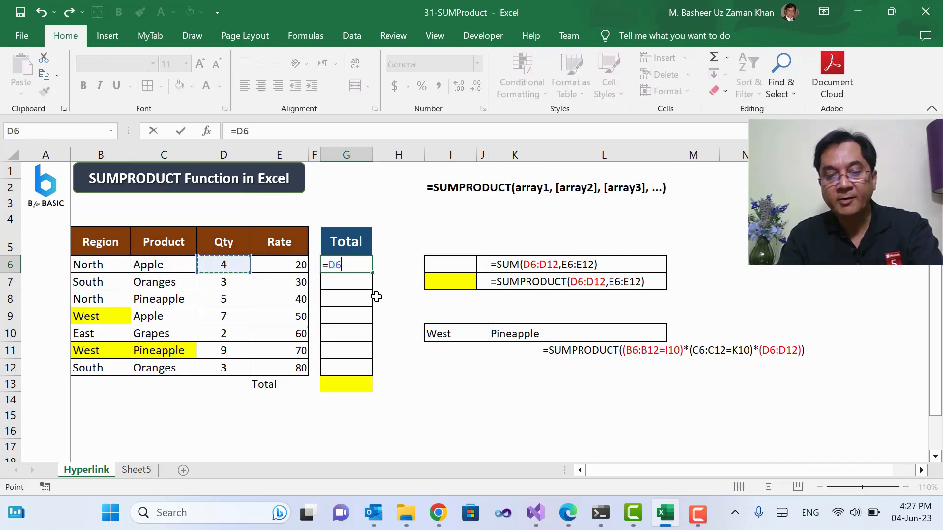
type("*")
key("Left")
key("Left")
key("Return")
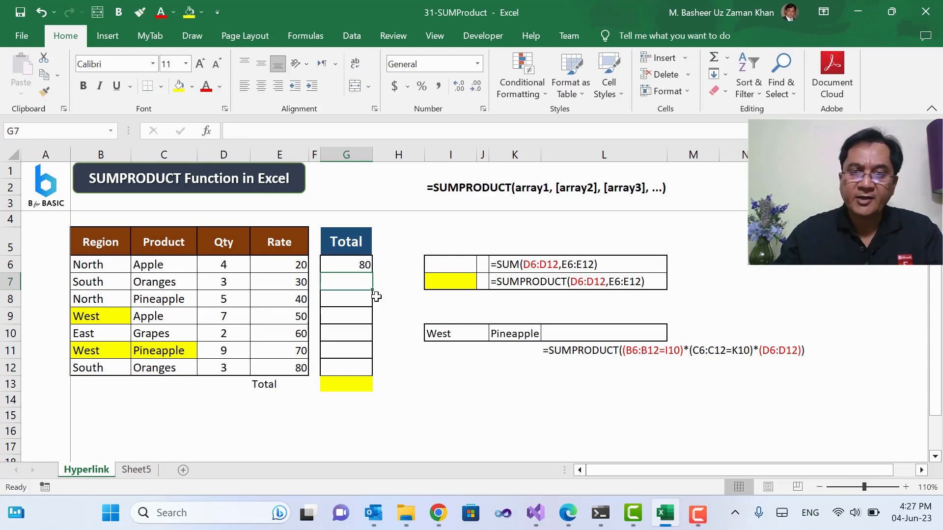
left_click(364, 265)
left_click_drag(372, 275, 373, 374)
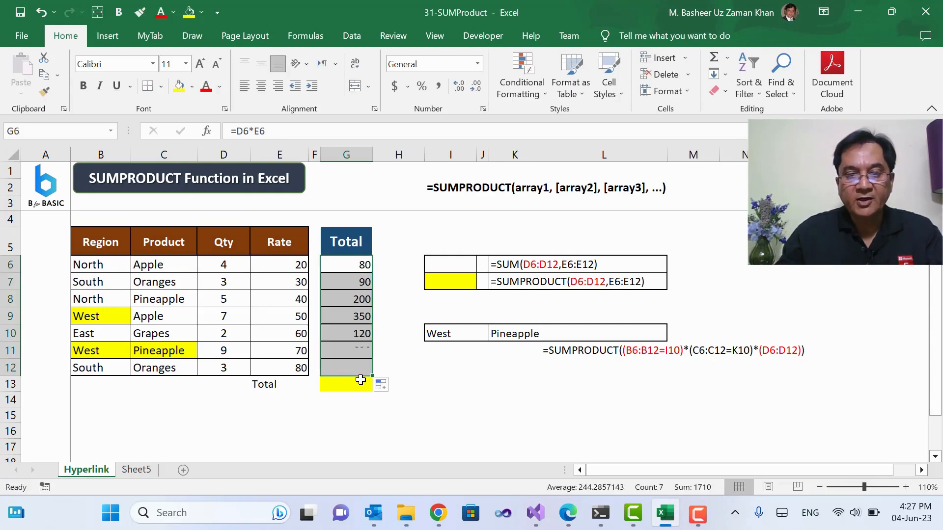
Step: Enter =SUM(G6:G12) in the yellow cell G13 to add up the Total column
left_click(362, 385)
type("=sum(")
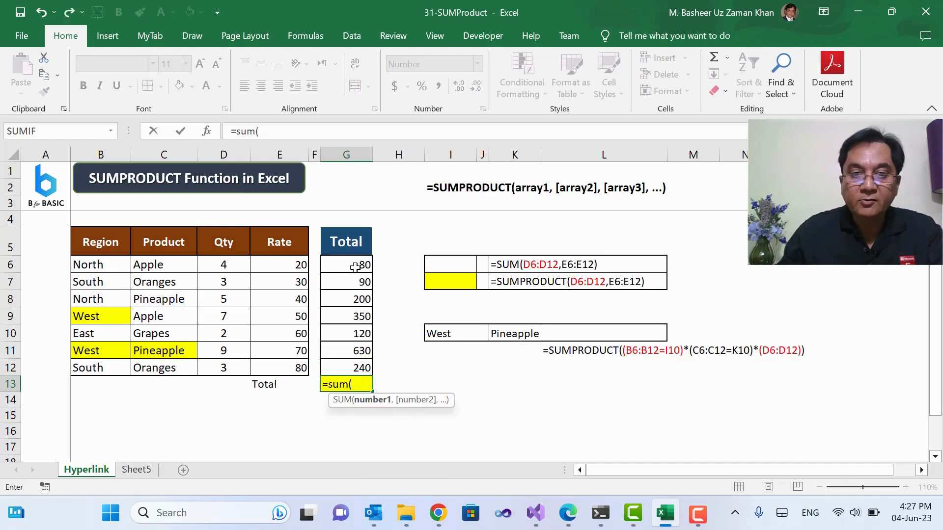
left_click_drag(355, 267, 356, 369)
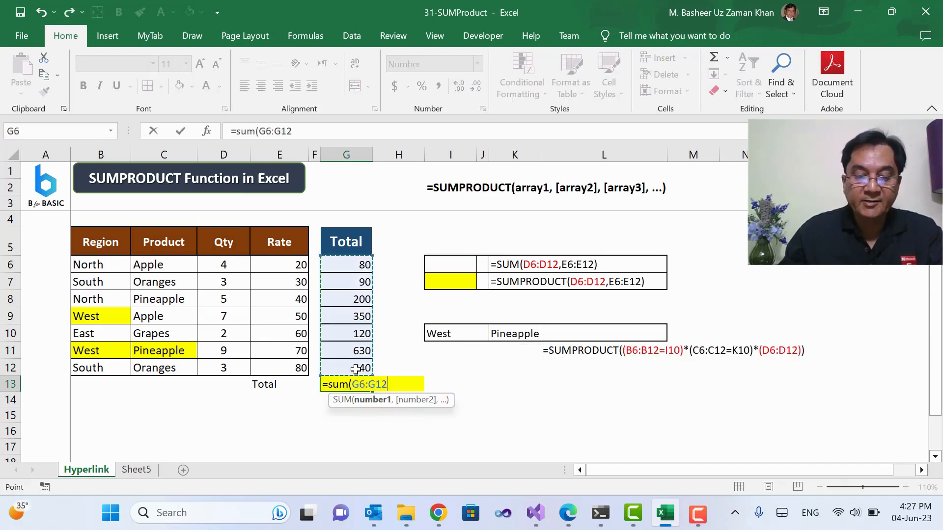
type(")")
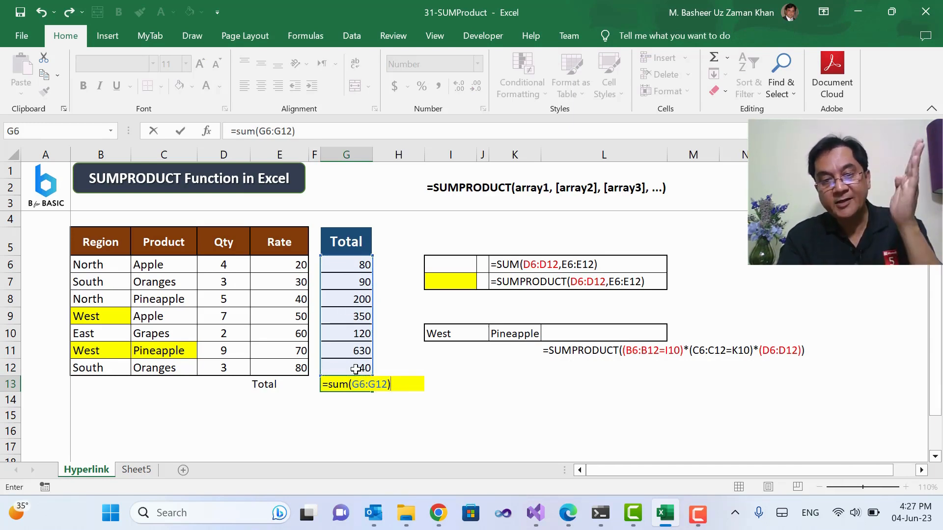
key("Return")
left_click(421, 406)
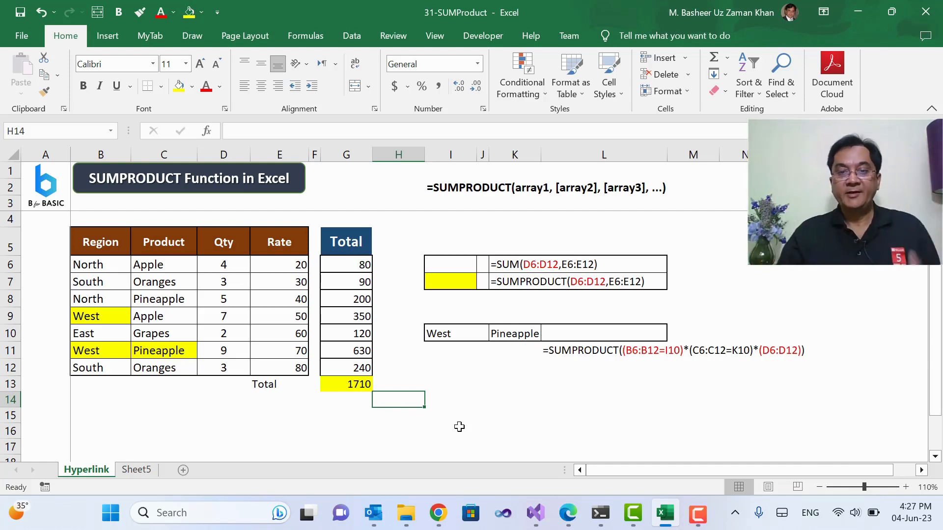
Step: Enter =SUM(D6:D12,E6:E12) in I6 to add the Qty and Rate ranges together
left_click(438, 267)
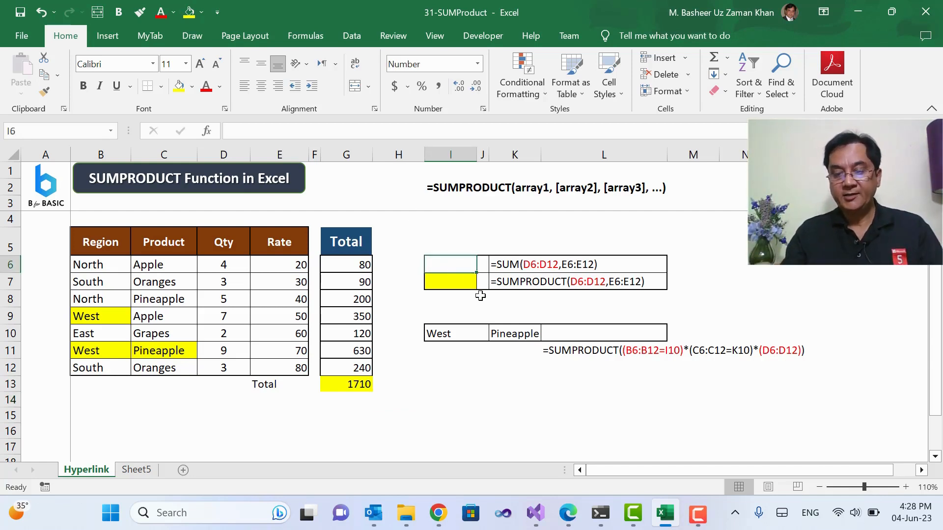
type("=sum(")
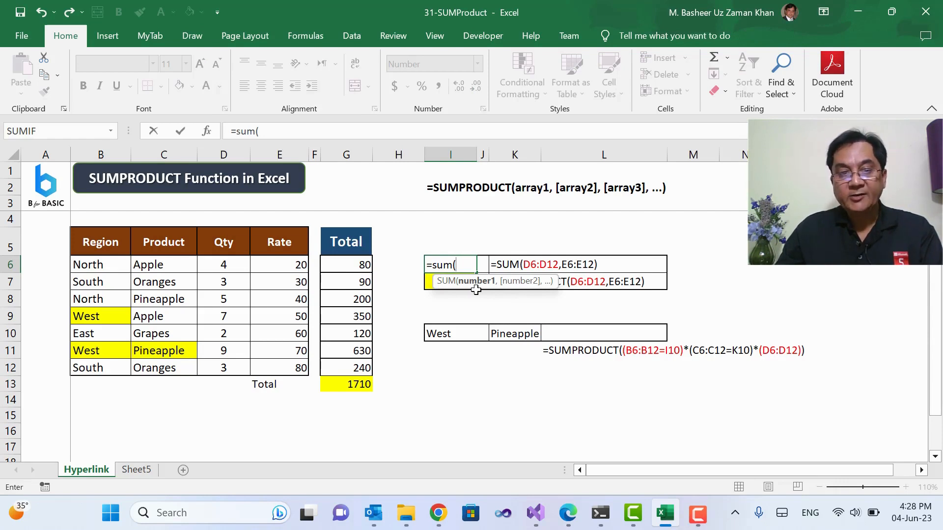
left_click(223, 272)
left_click_drag(223, 273, 224, 365)
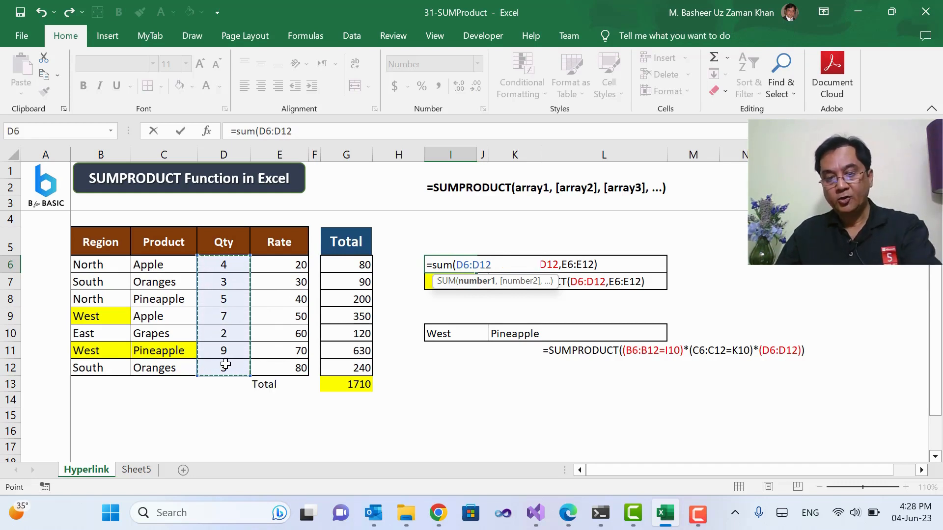
type(",")
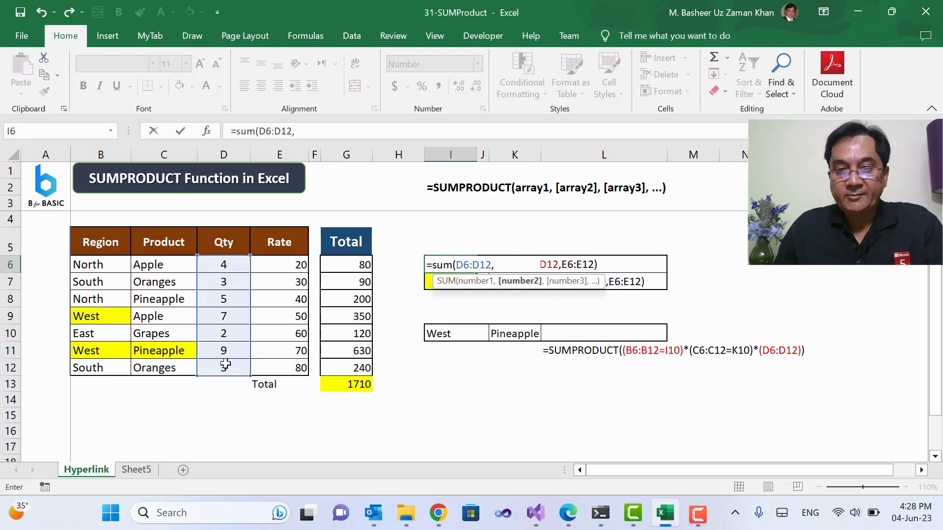
left_click_drag(283, 267, 293, 368)
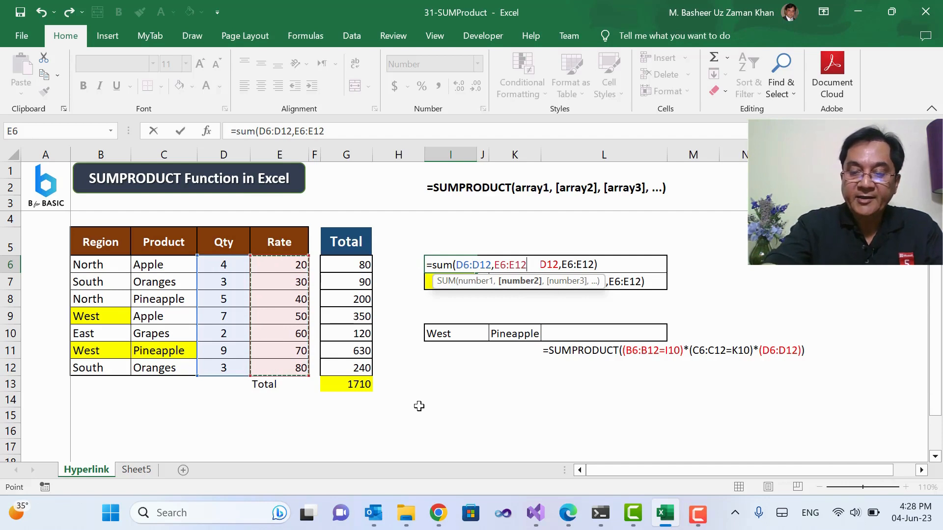
type(")")
key("Return")
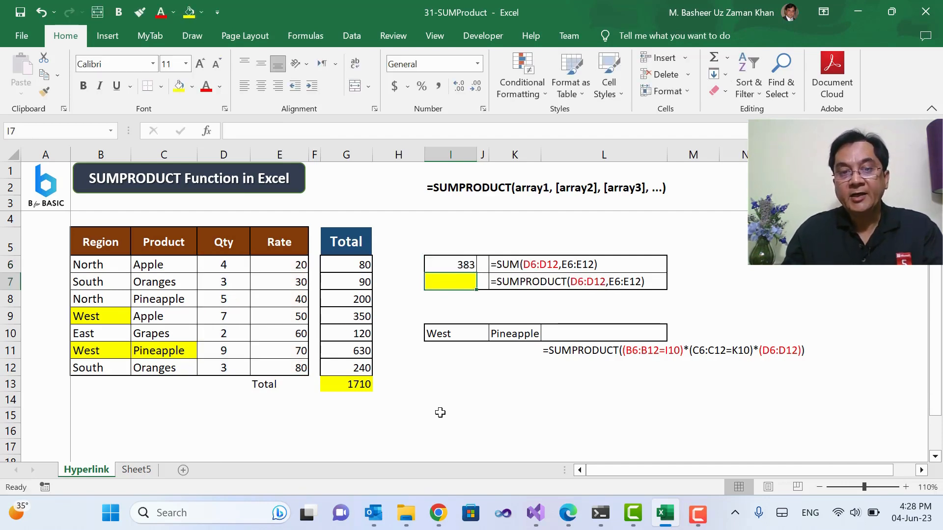
Step: Check the SUM result in I6 against the status bar sum of the range D6:E12
left_click_drag(213, 268, 301, 369)
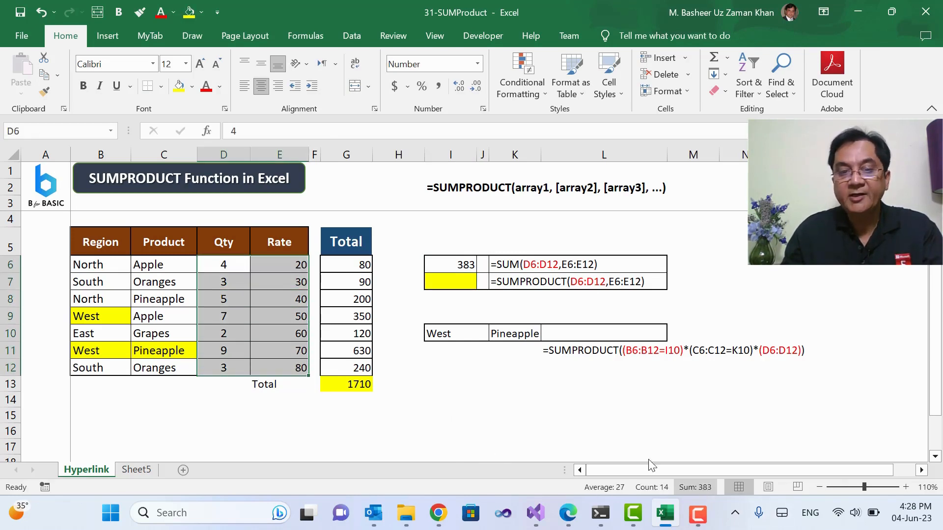
left_click(487, 416)
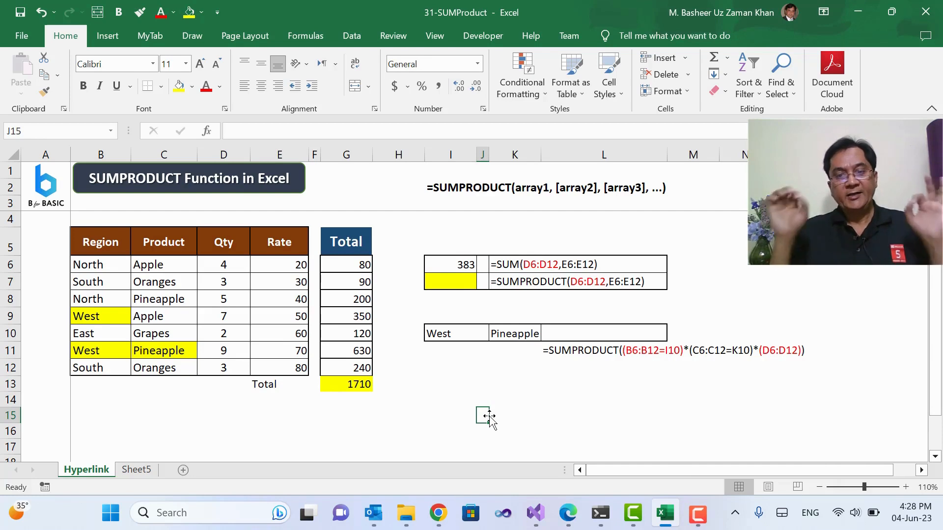
left_click(462, 265)
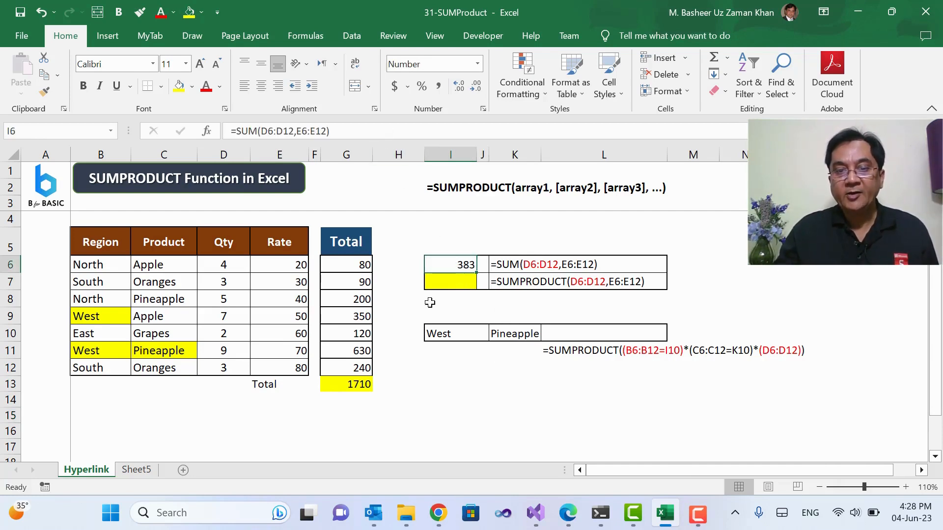
Step: Enter =SUMPRODUCT(D6:D12,E6:E12) in I7 to sum the products of Qty and Rate
left_click(444, 281)
type("=sump")
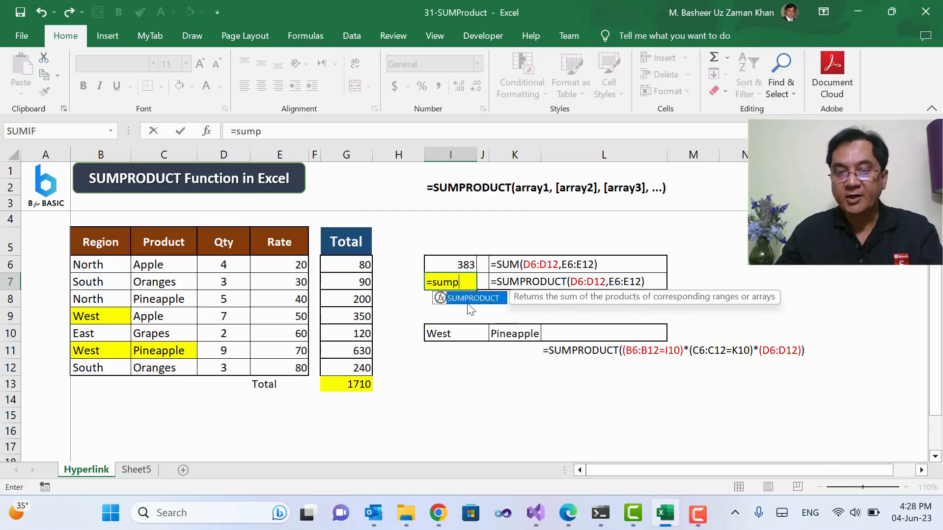
double_click(467, 300)
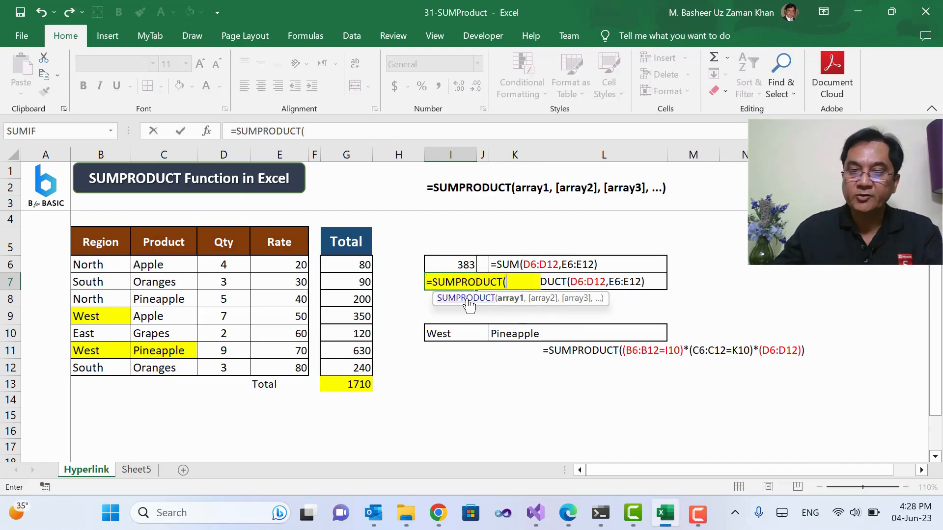
left_click_drag(217, 264, 226, 368)
type(",")
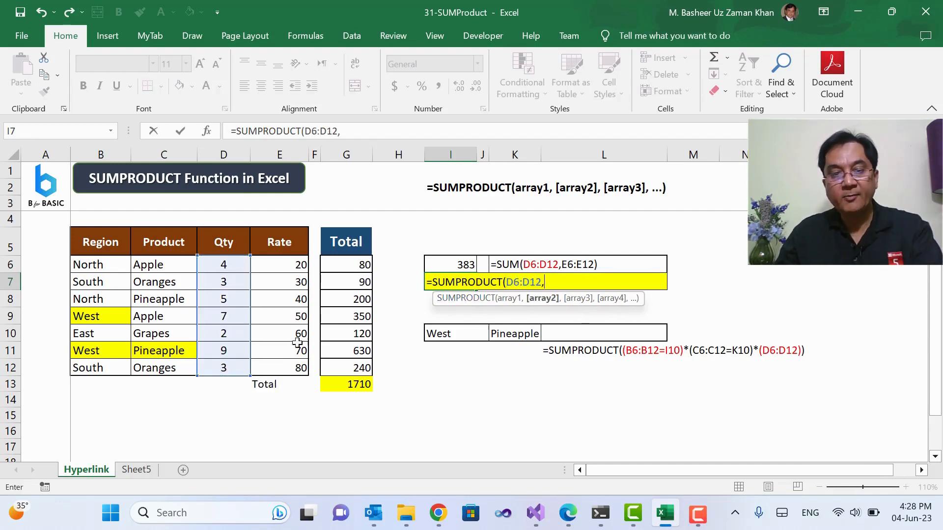
left_click_drag(292, 267, 298, 366)
type(")")
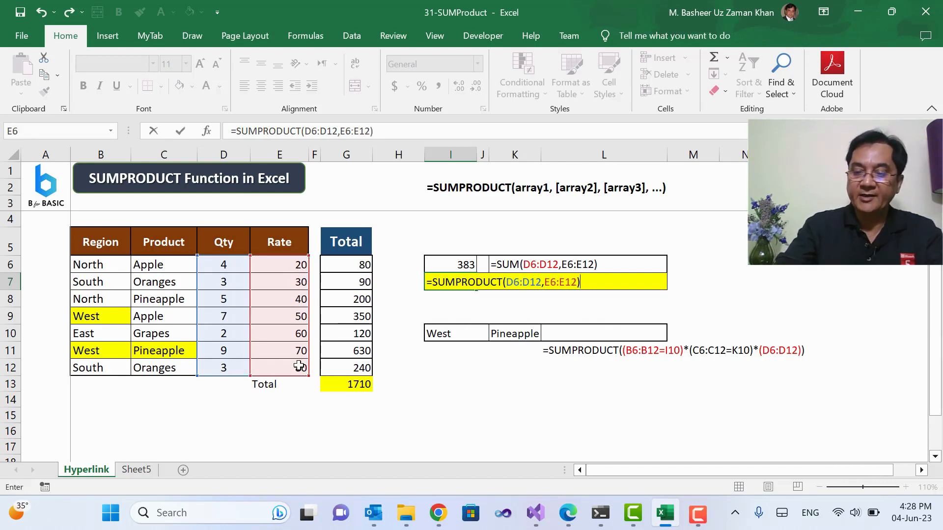
key("Return")
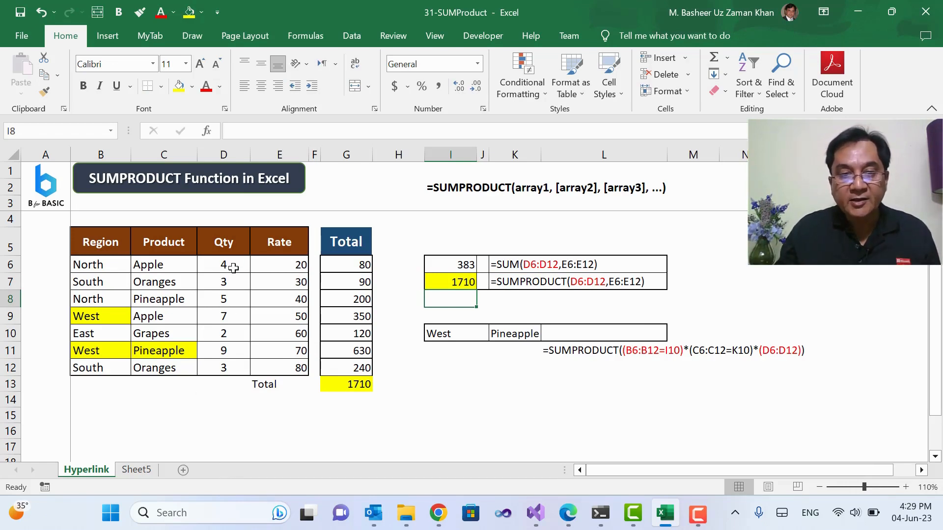
Step: Compare the SUMPRODUCT formula in I7 with the Qty and Rate pairs, the row totals and the SUM formula in G13
left_click_drag(231, 265, 285, 283)
left_click(247, 282)
left_click_drag(231, 317, 281, 316)
left_click_drag(235, 335, 282, 339)
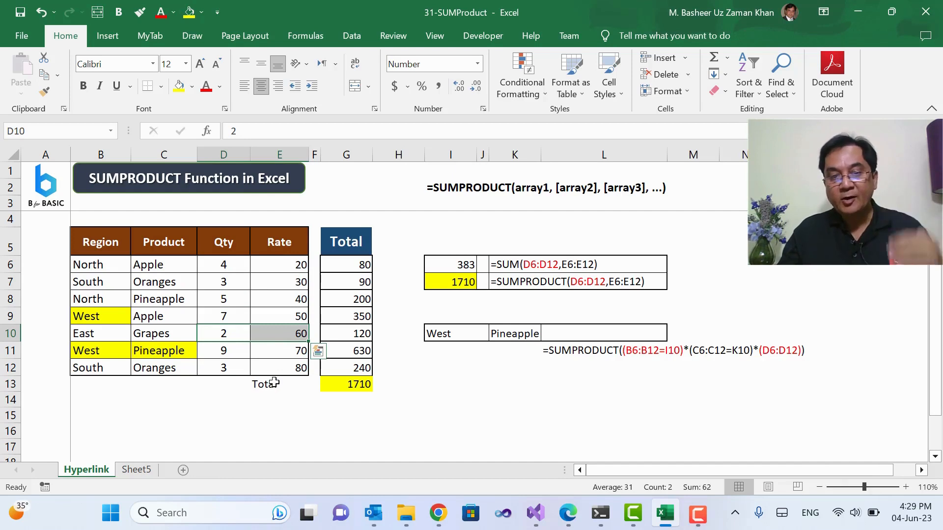
left_click(344, 386)
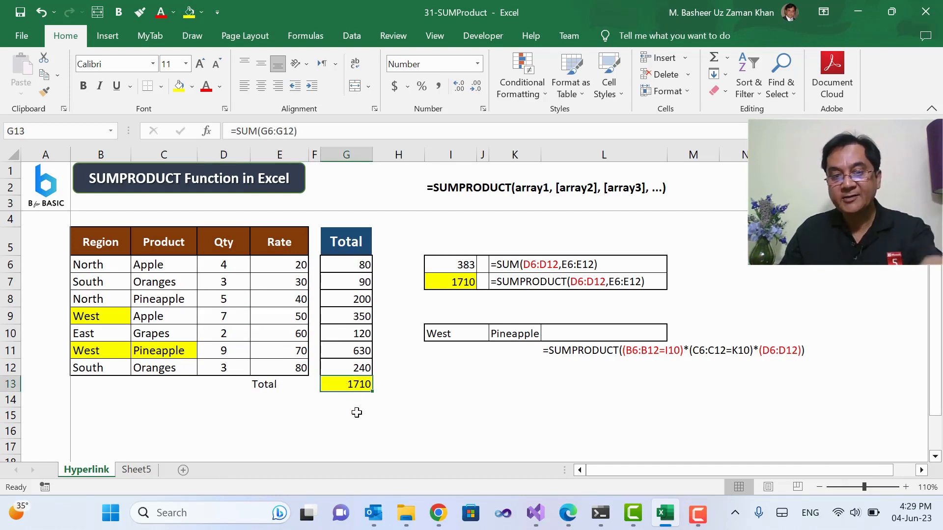
left_click(469, 282)
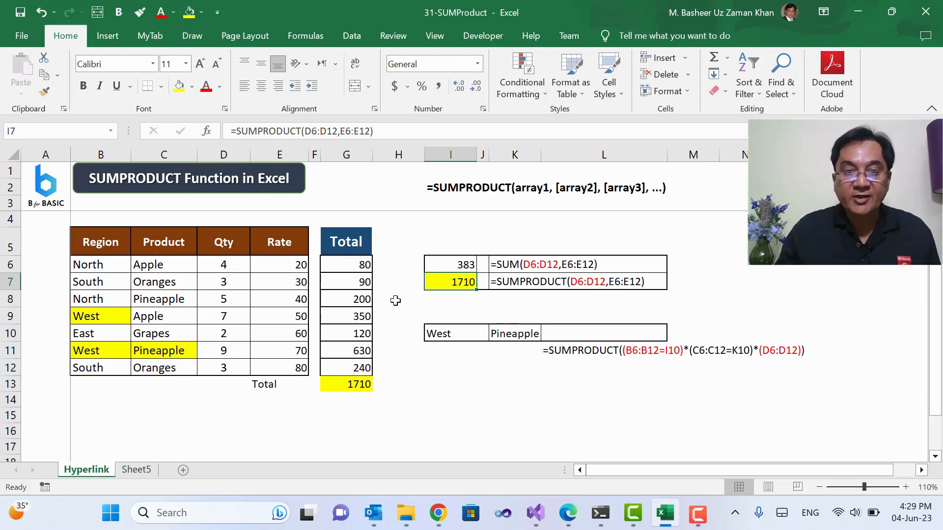
left_click_drag(344, 265, 346, 371)
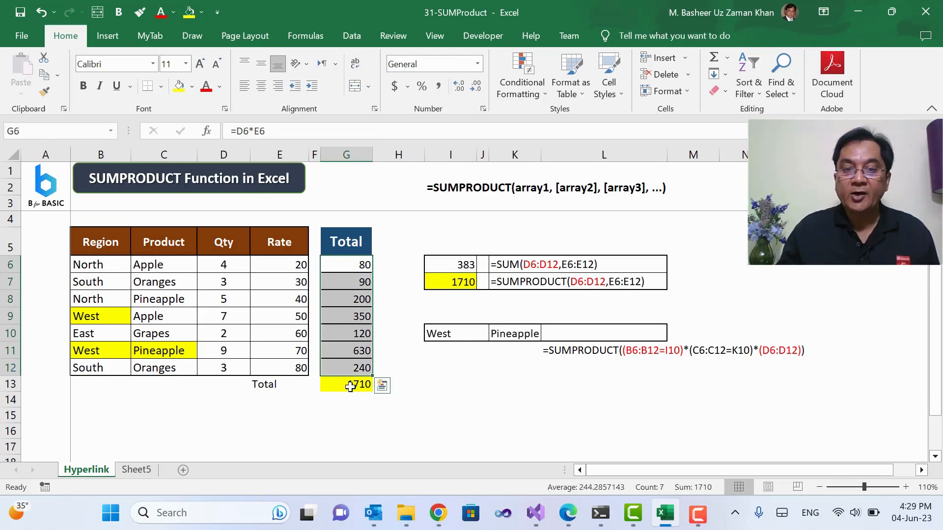
left_click(354, 415)
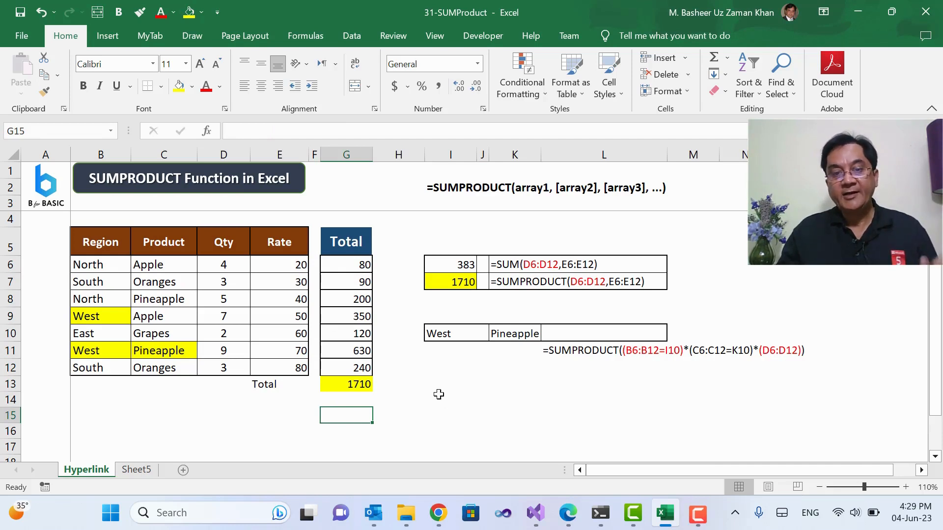
left_click(359, 384)
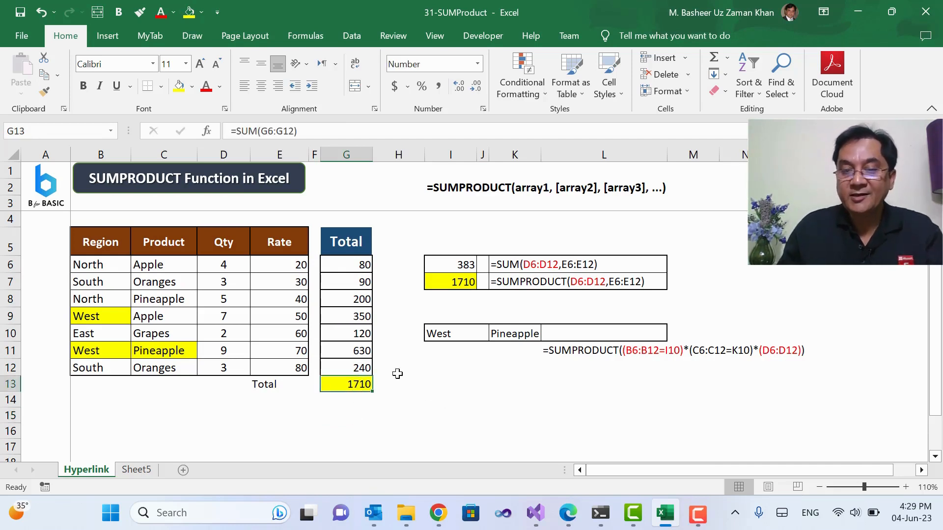
left_click(456, 284)
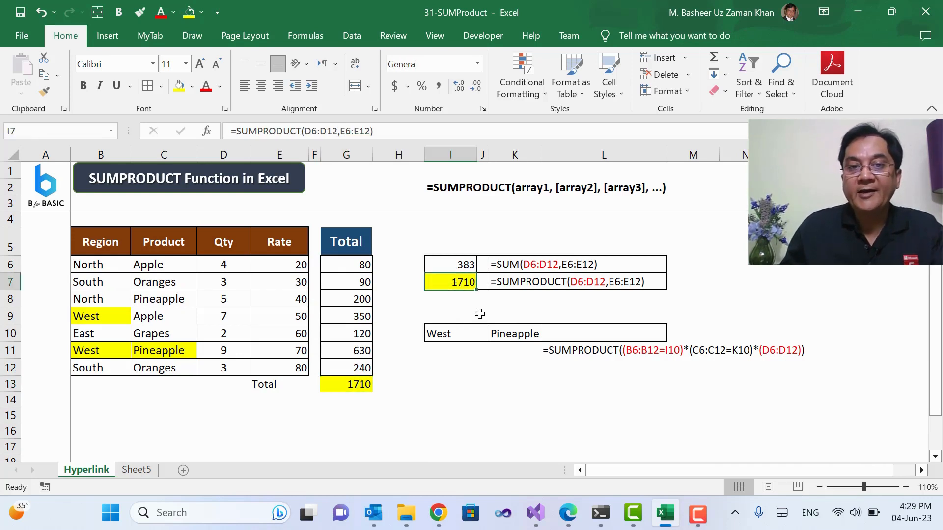
left_click(496, 388)
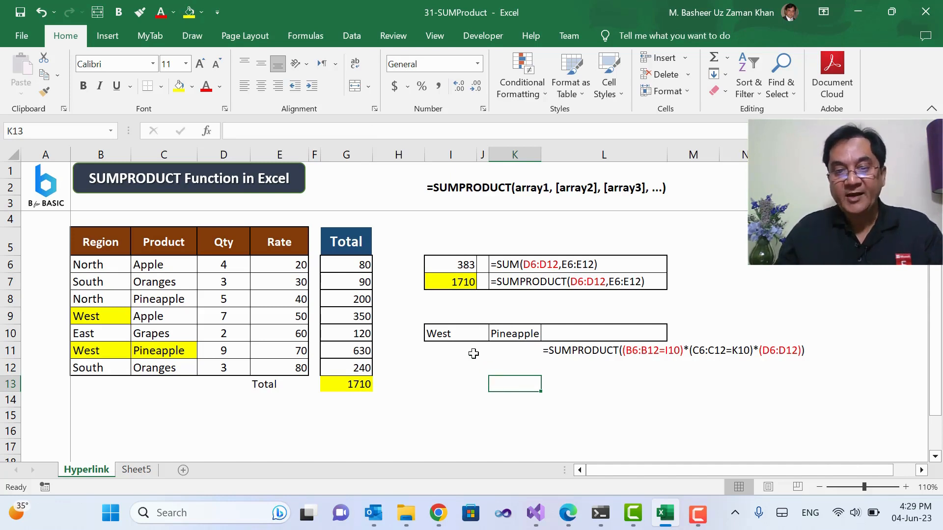
Step: Compare the criteria West in I10 and Pineapple in K10 with the Region and Product entries in the table
left_click(455, 338)
left_click(107, 356)
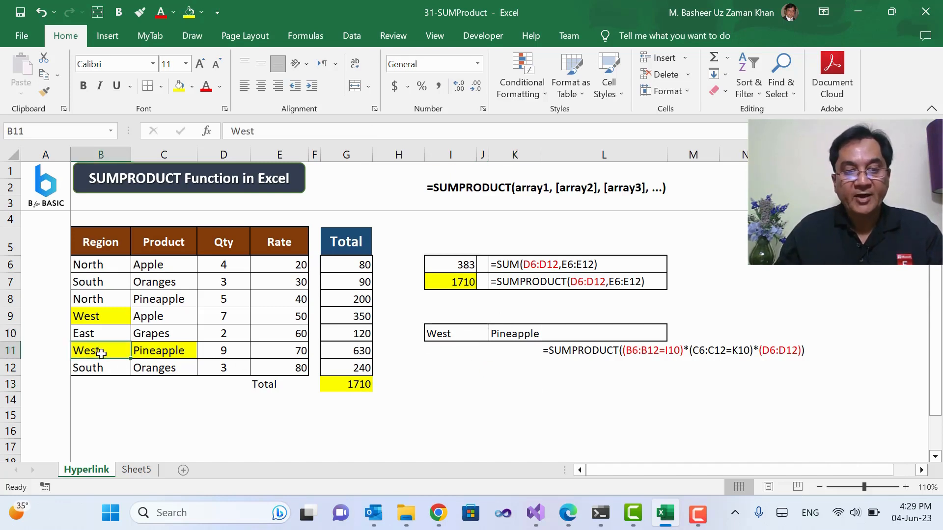
left_click(528, 337)
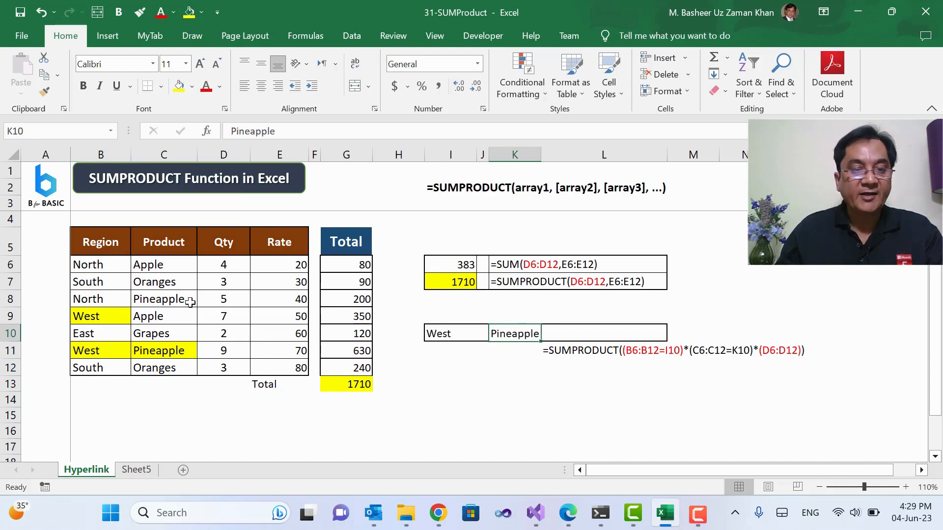
left_click(78, 334)
left_click(86, 355)
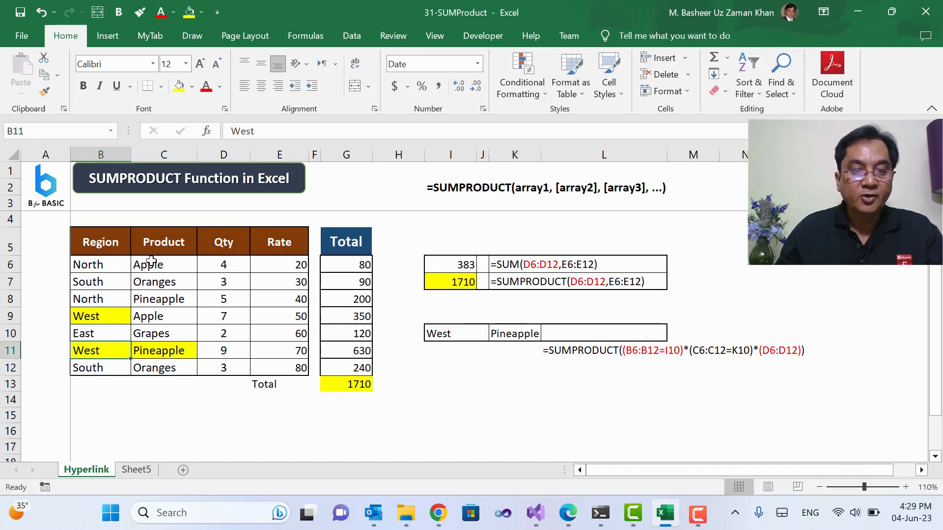
Step: Locate the table row whose Region is West and whose Product is Pineapple
left_click(158, 320)
left_click(121, 350)
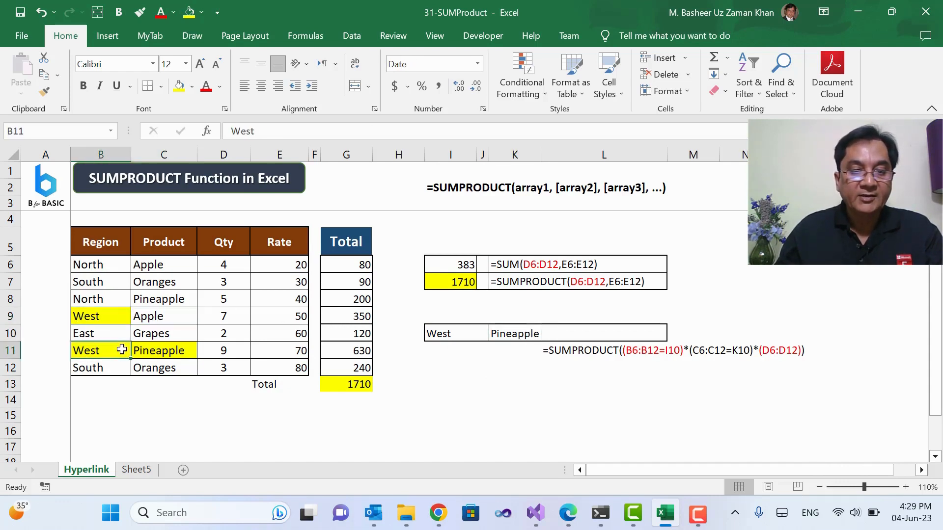
left_click(140, 350)
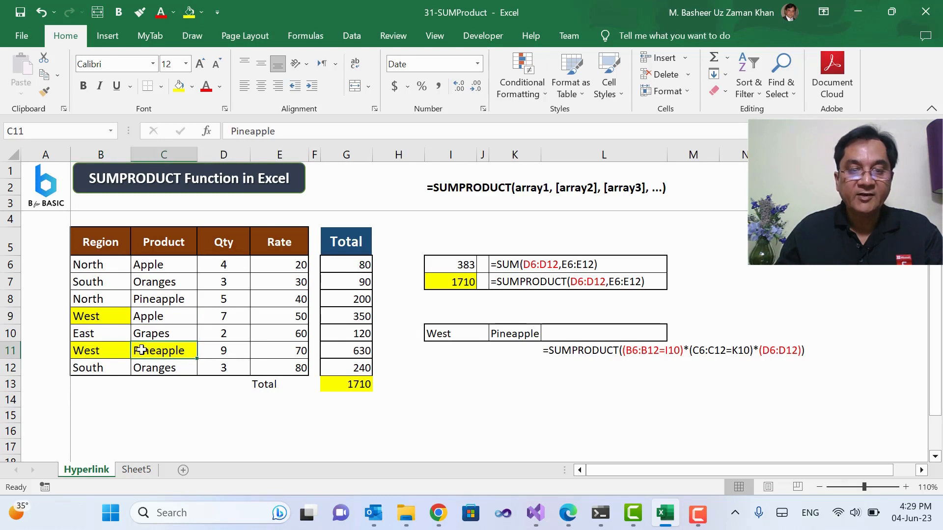
Step: Start a SUMPRODUCT formula in L10 with the region condition (B6:B12=I10) as its first array
left_click(605, 333)
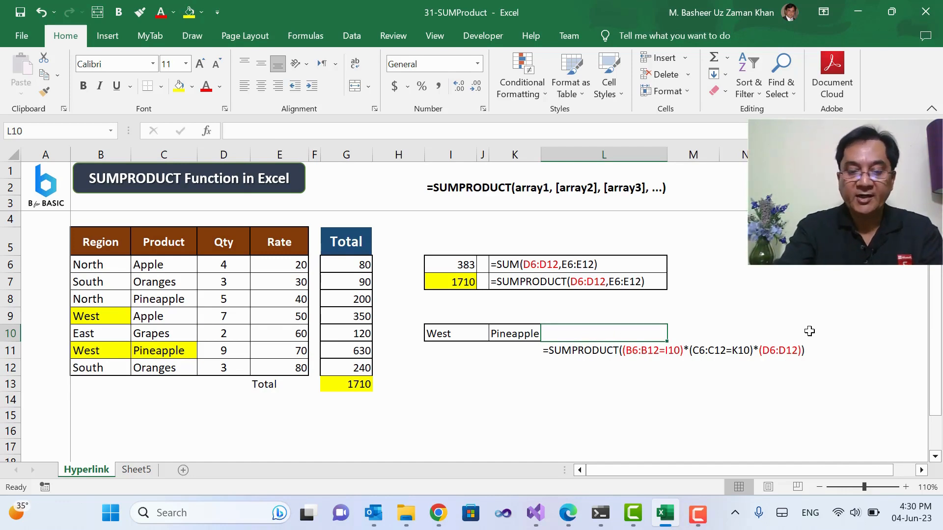
type("=sump")
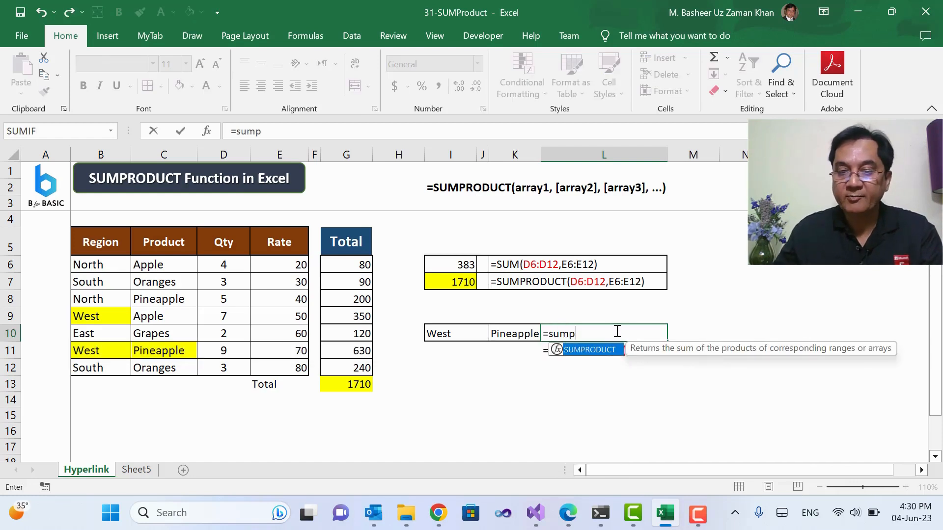
double_click(594, 350)
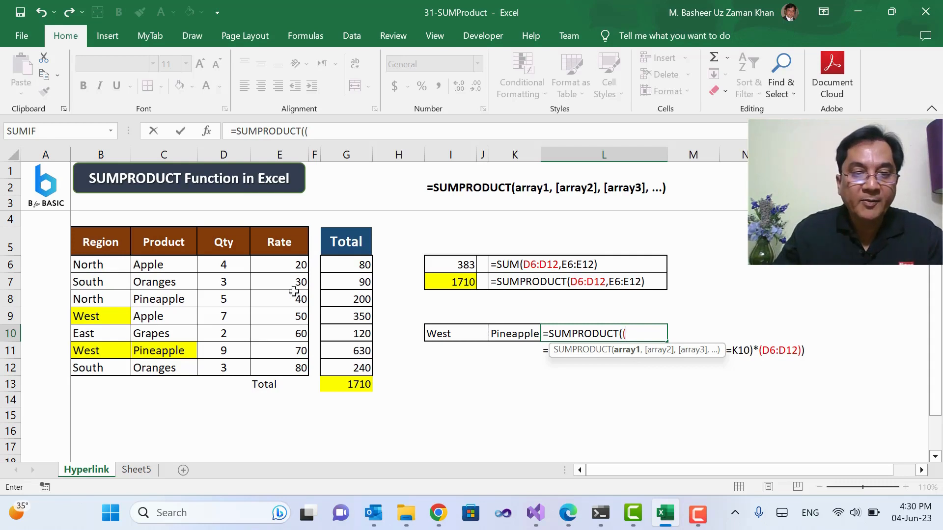
left_click_drag(111, 265, 108, 369)
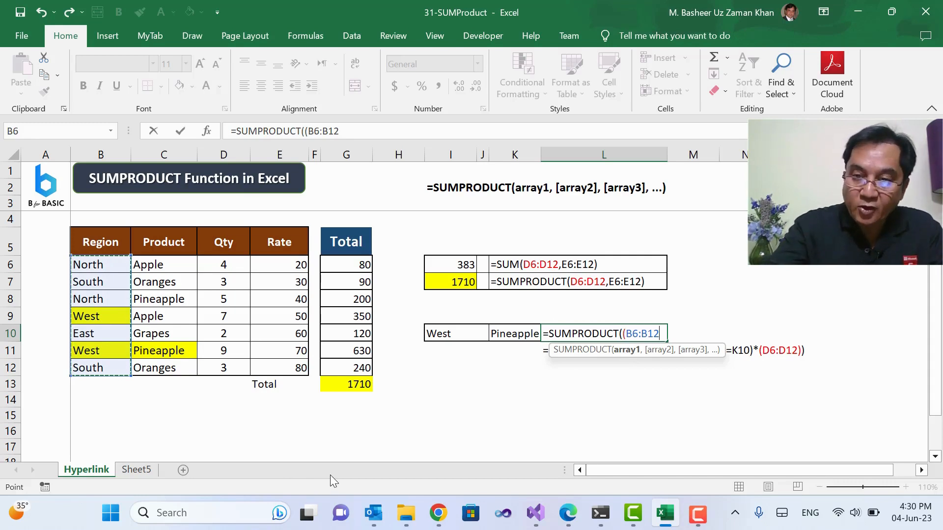
type("=")
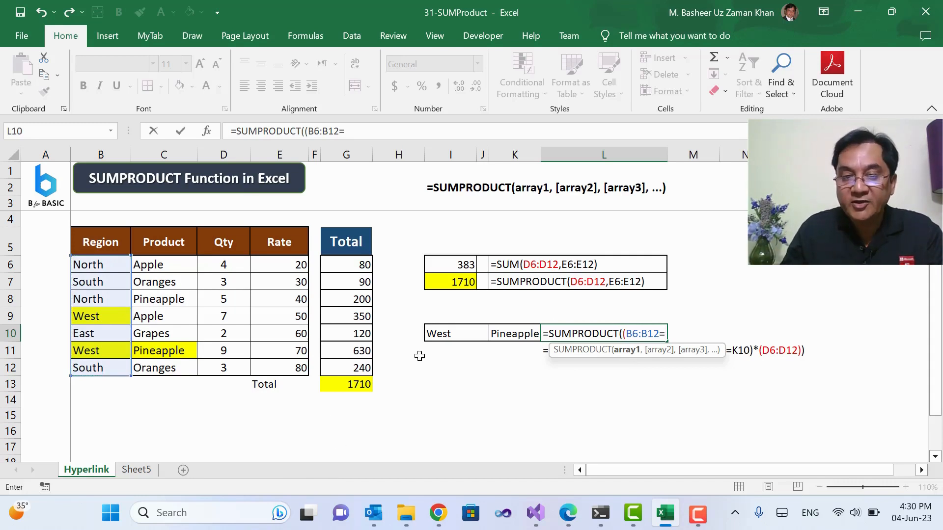
left_click(433, 334)
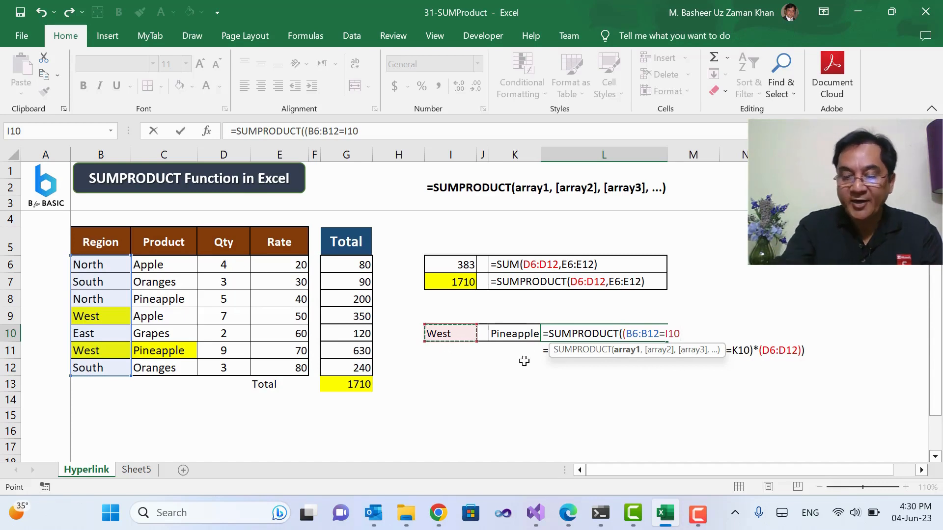
type(")")
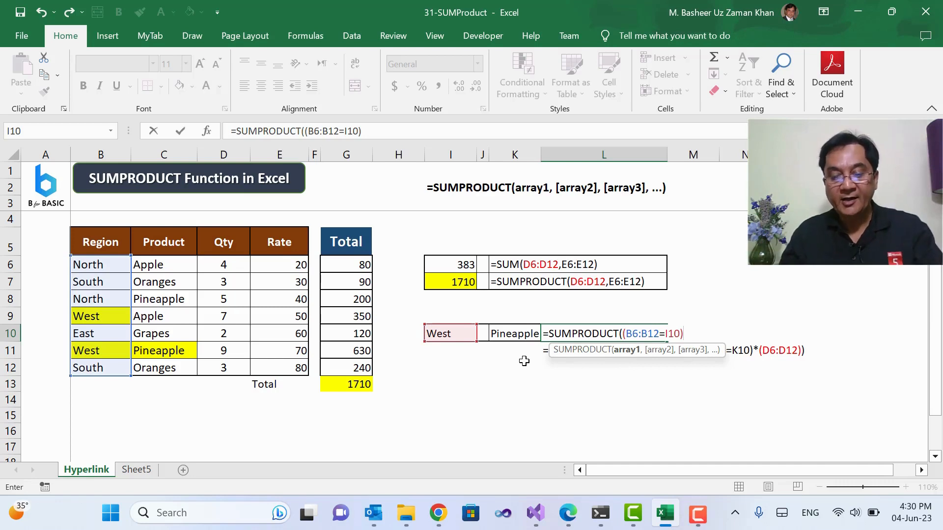
Step: Add the product condition (C6:C12=K10) as the second, comma-separated array of the SUMPRODUCT formula
type(",")
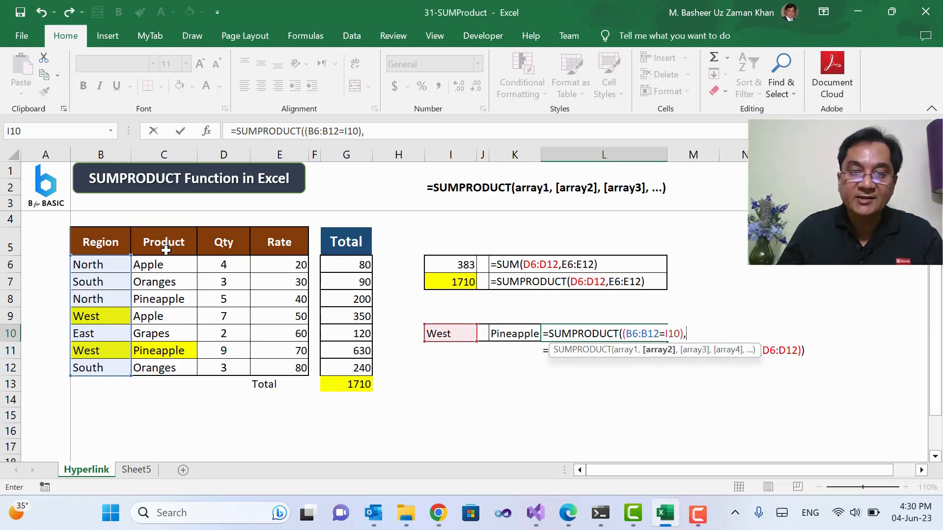
left_click_drag(165, 266, 165, 366)
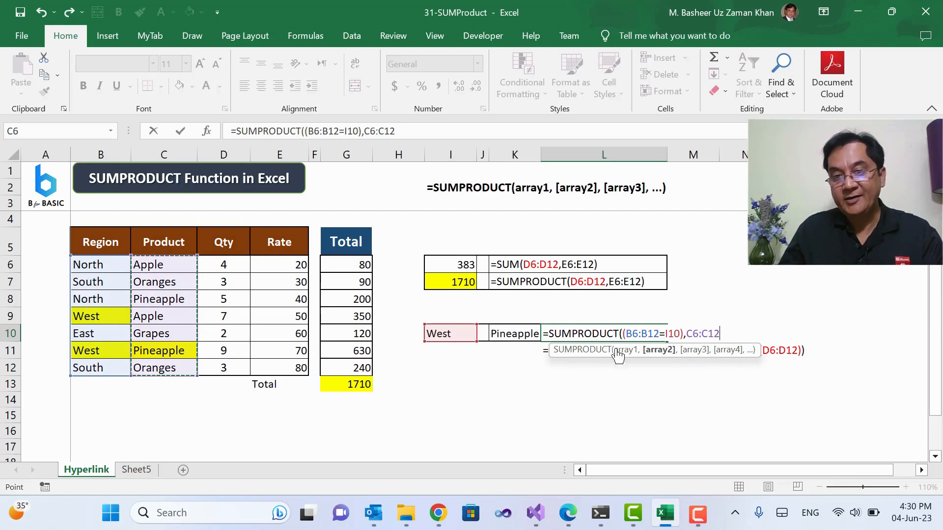
left_click(687, 334)
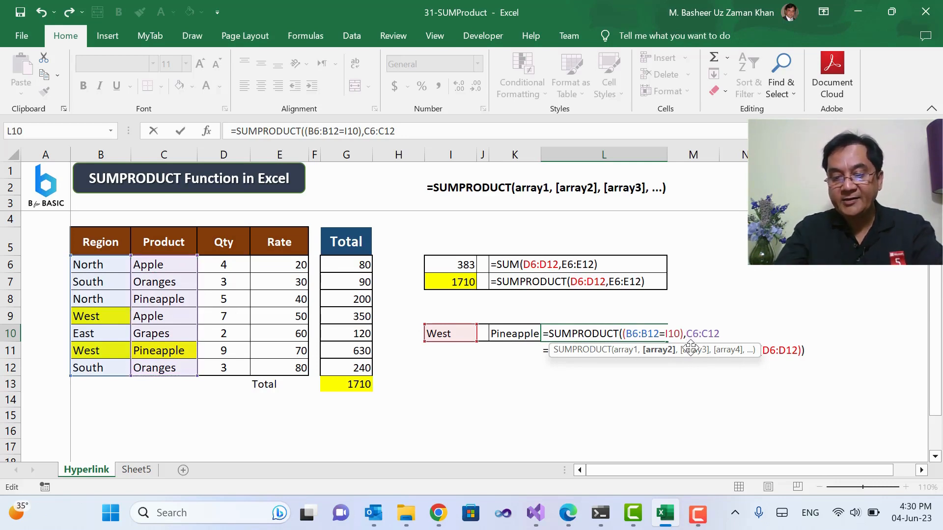
type("(")
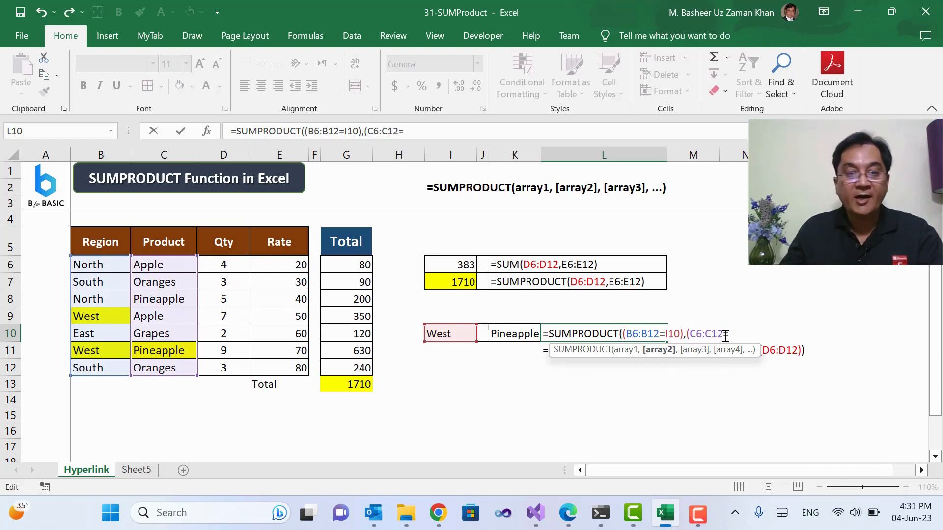
left_click(509, 335)
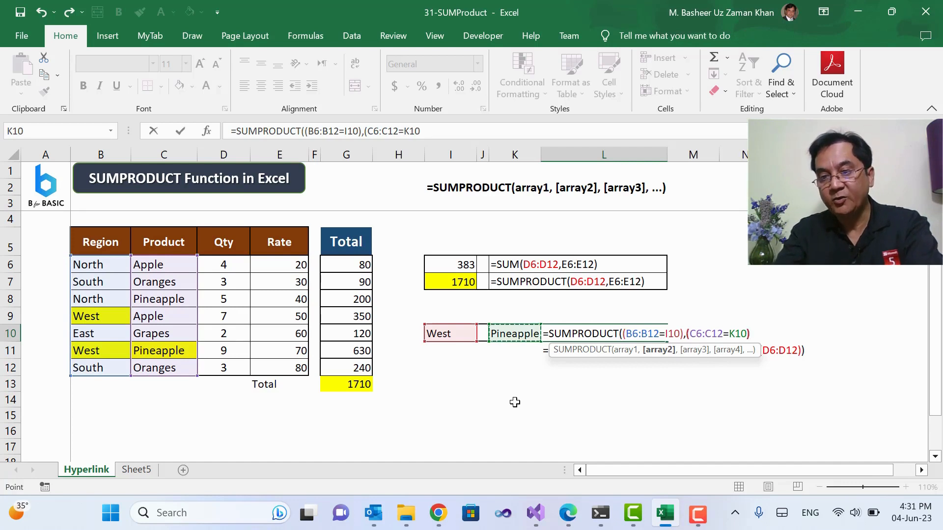
type(")")
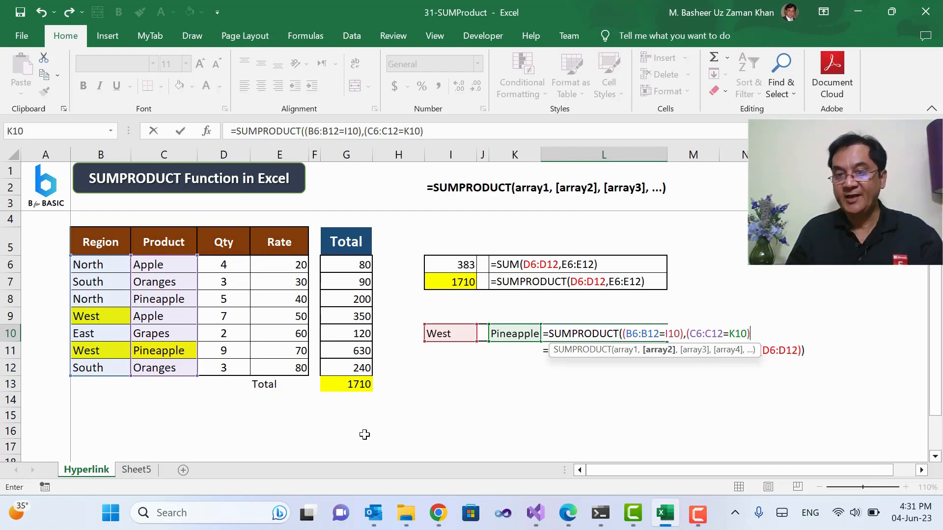
Step: Add the Qty range (D6:D12) as the third comma-separated array and complete the SUMPRODUCT formula in L10
type(",")
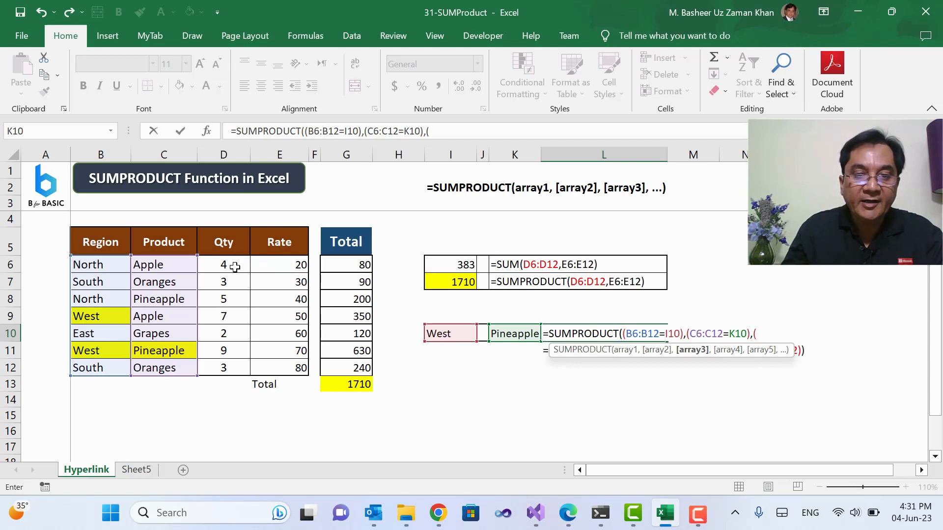
type("(")
left_click_drag(235, 267, 232, 367)
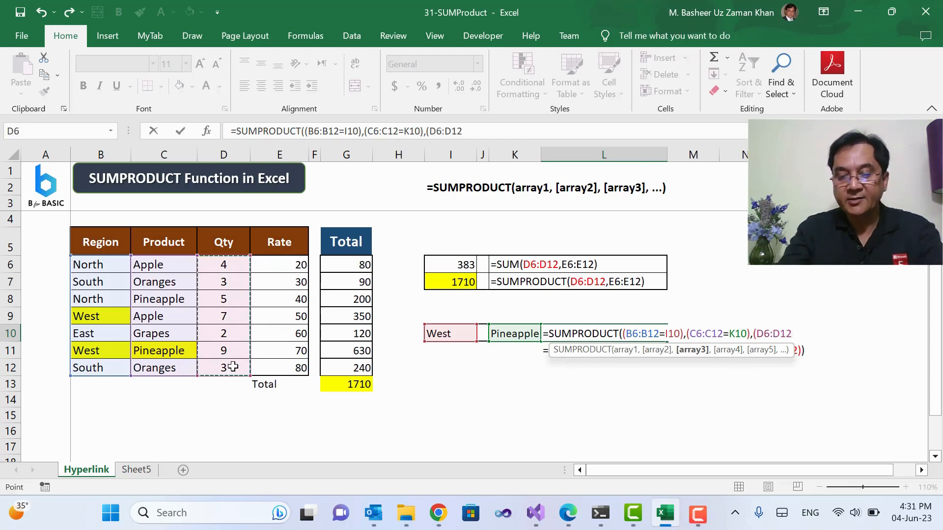
type(")")
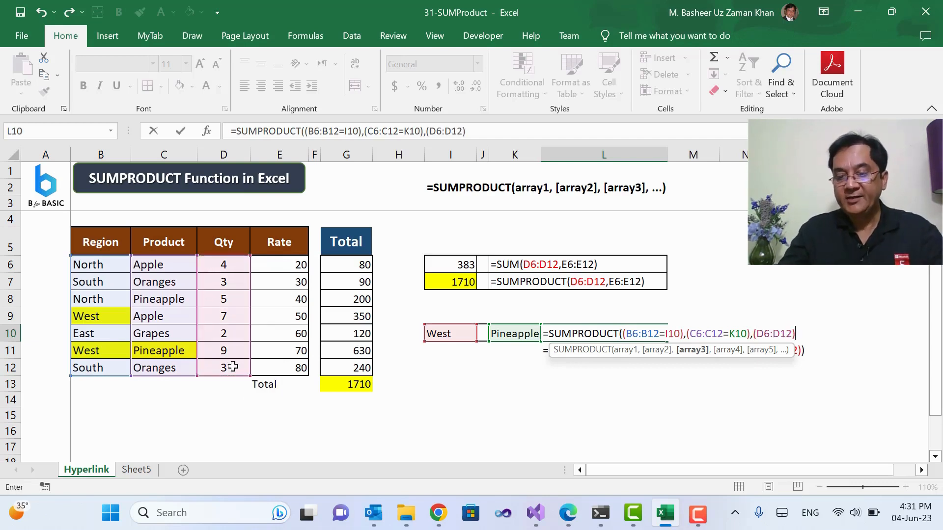
type(")")
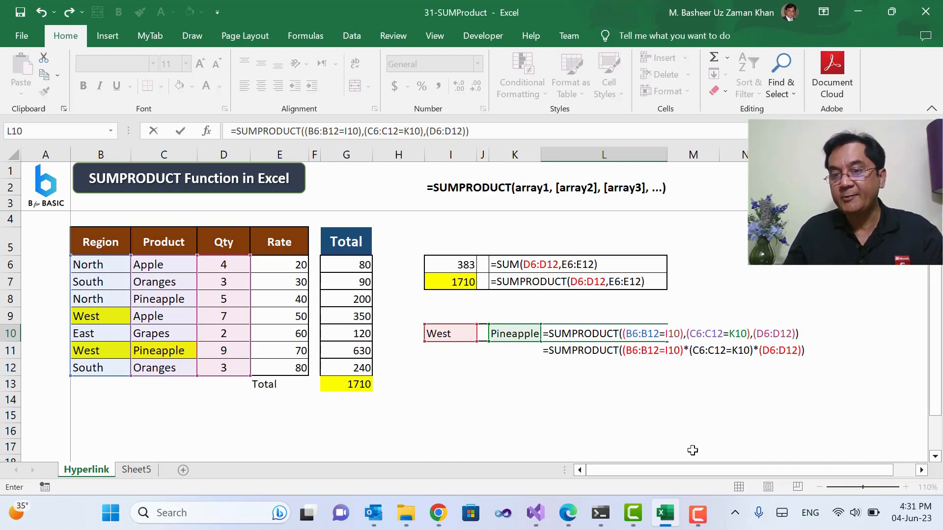
key("Return")
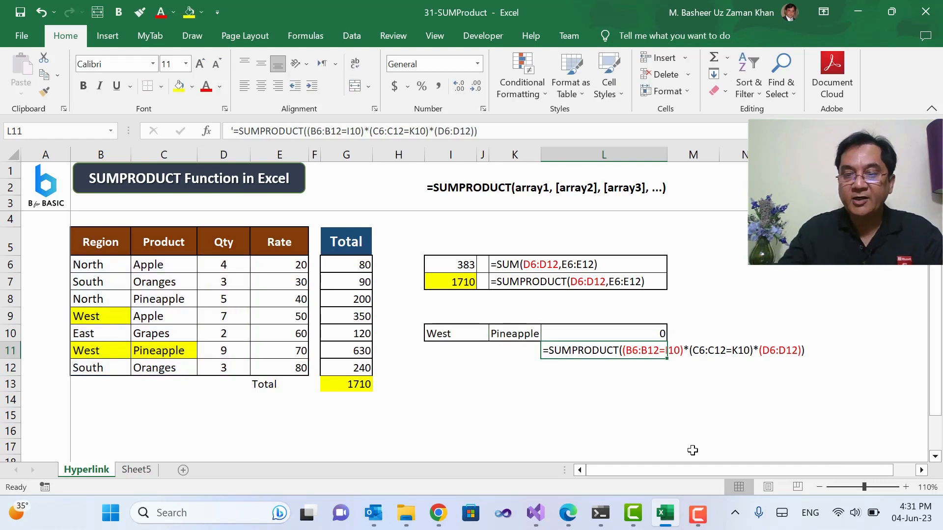
Step: Replace the commas in L10 with asterisks so the formula reads =SUMPRODUCT((B6:B12=I10)*(C6:C12=K10)*(D6:D12))
left_click(643, 330)
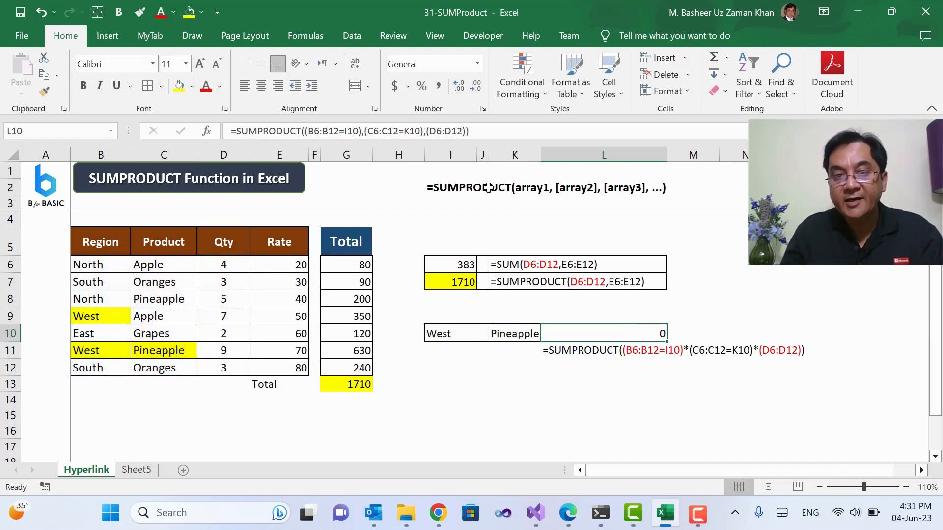
left_click(365, 131)
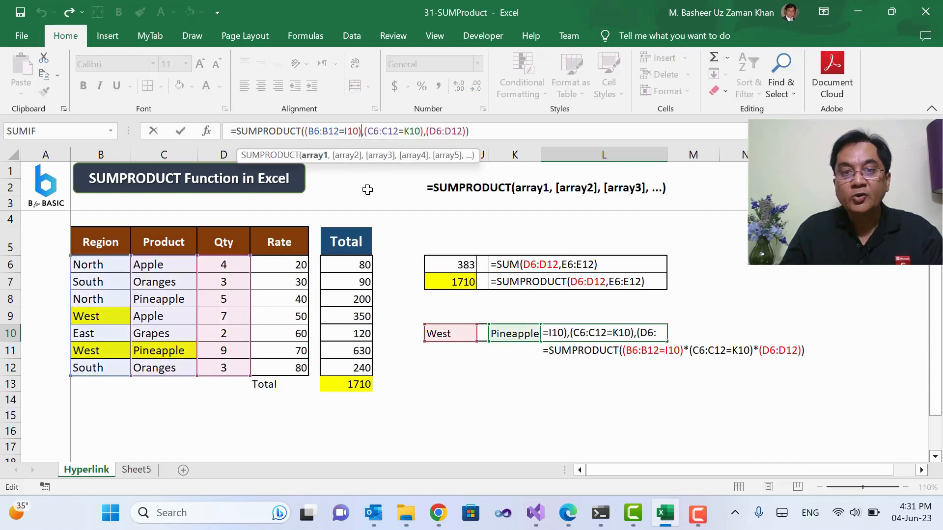
key("Delete")
type("*")
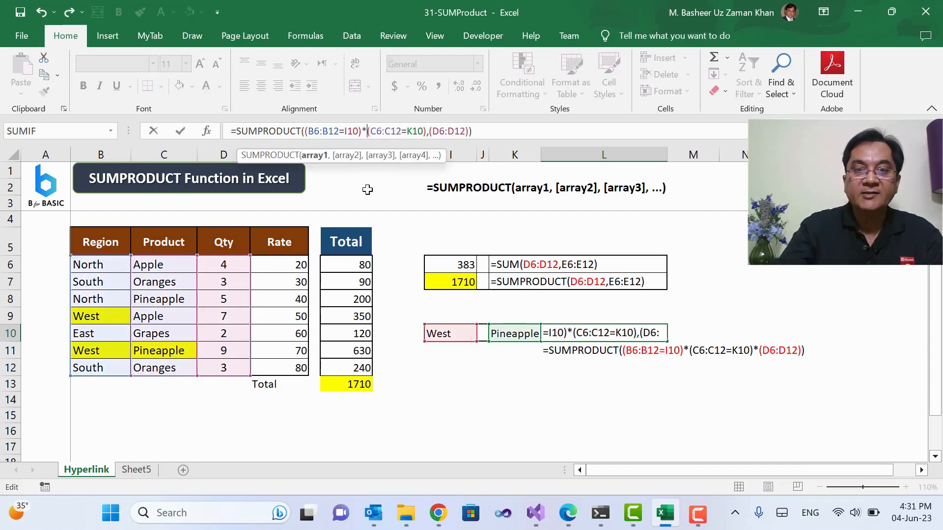
left_click(426, 132)
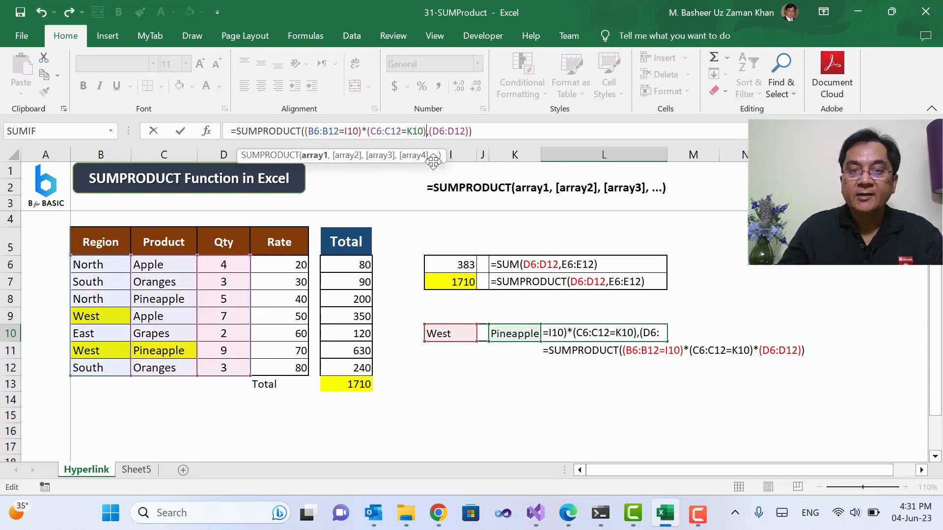
key("Delete")
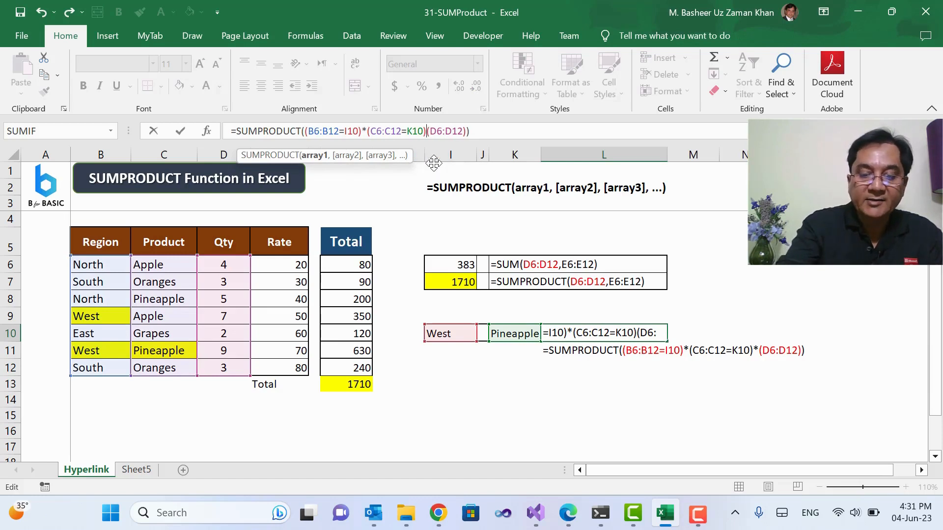
type("*")
key("Return")
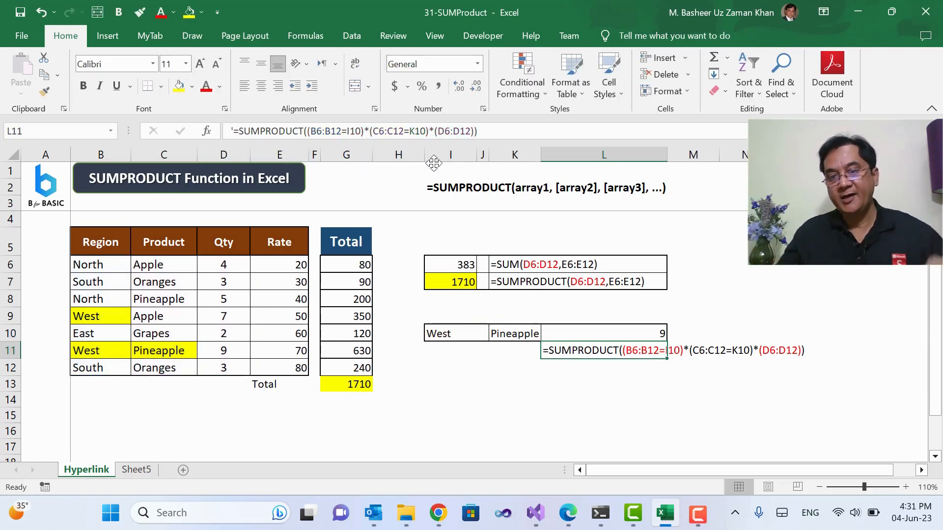
Step: Check the result in L10 against the Qty of the table row for West and Pineapple
left_click_drag(505, 373, 507, 381)
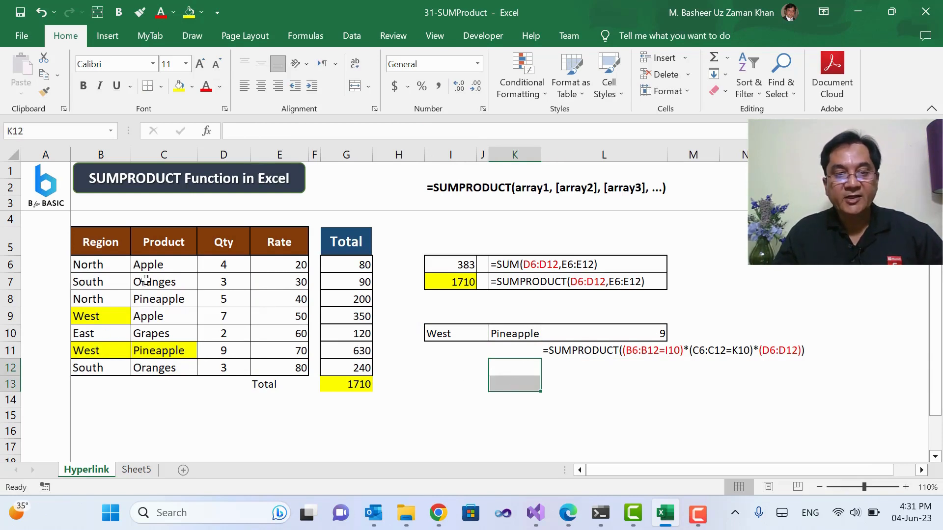
left_click(156, 355)
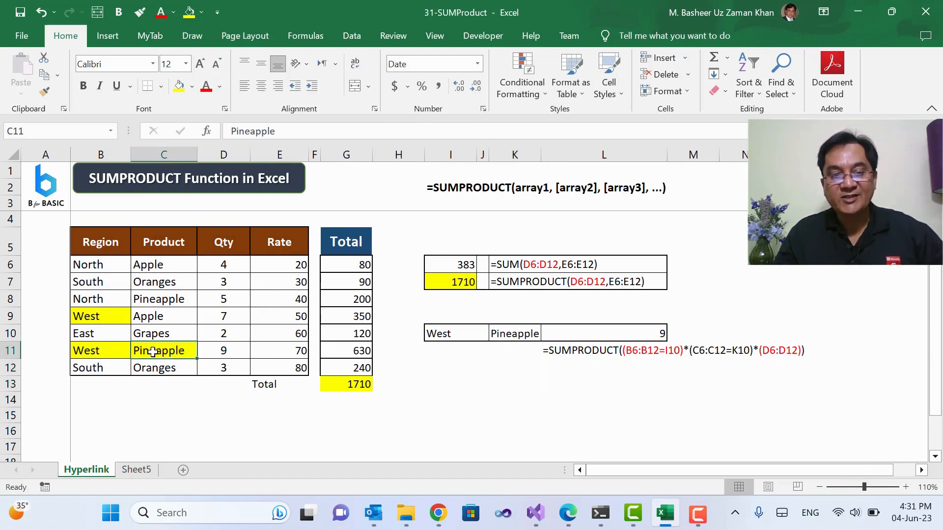
left_click(93, 316)
left_click(96, 355)
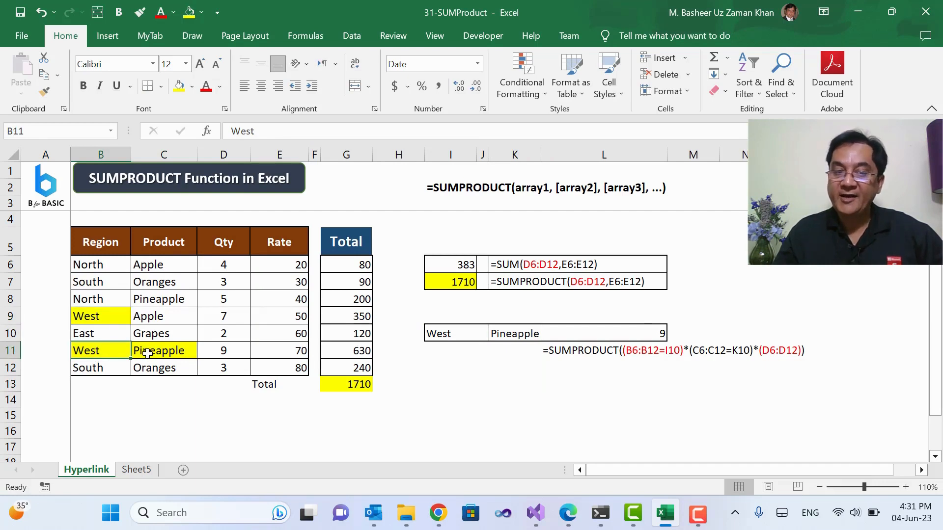
left_click(176, 353)
left_click(225, 354)
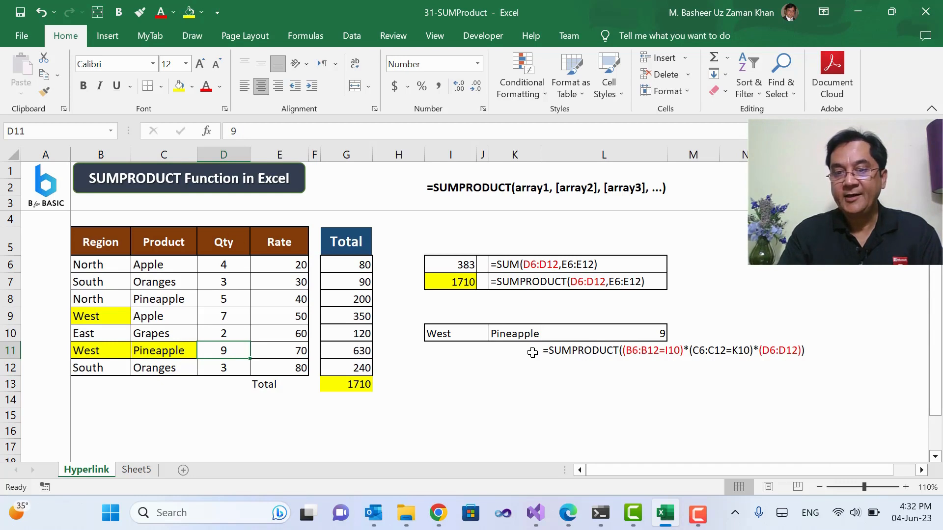
Step: Change the product criterion in K10 to Apple and check the L10 result against the West Apple row's Qty
left_click(508, 334)
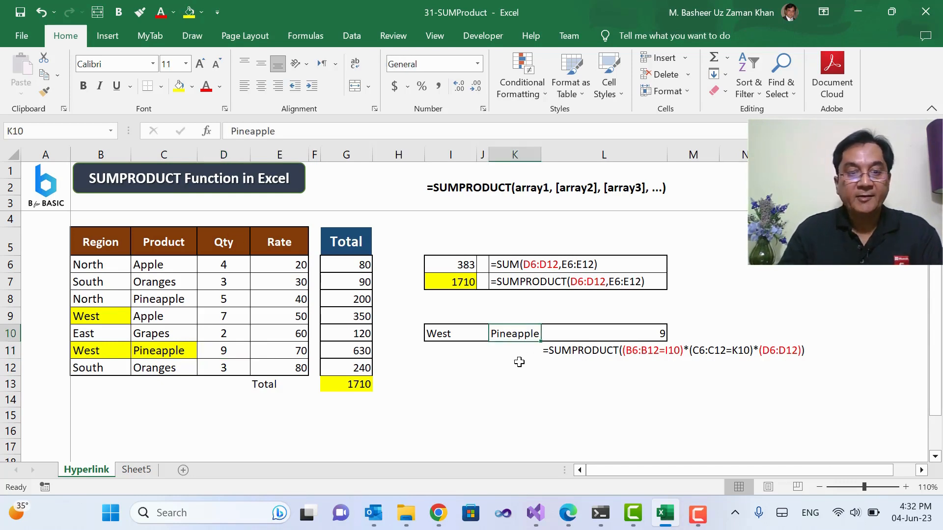
type("Apple")
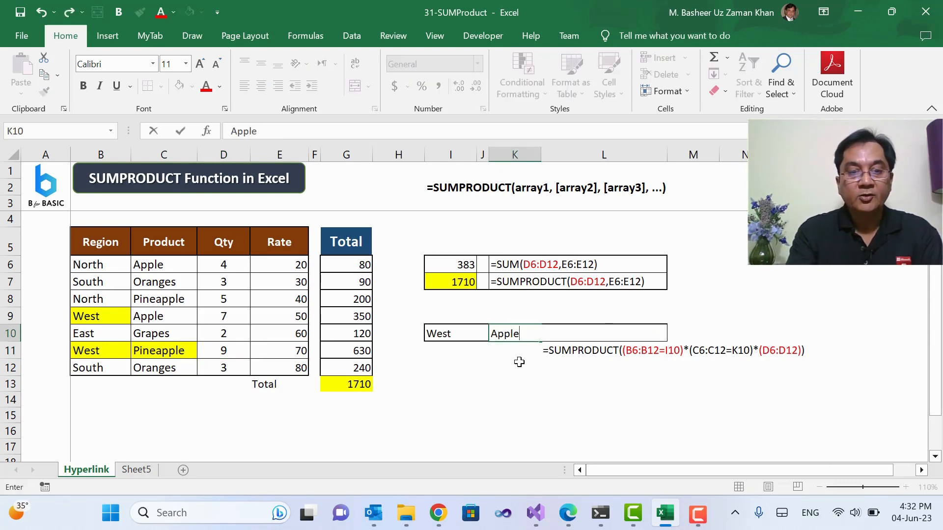
key("Return")
left_click(195, 319)
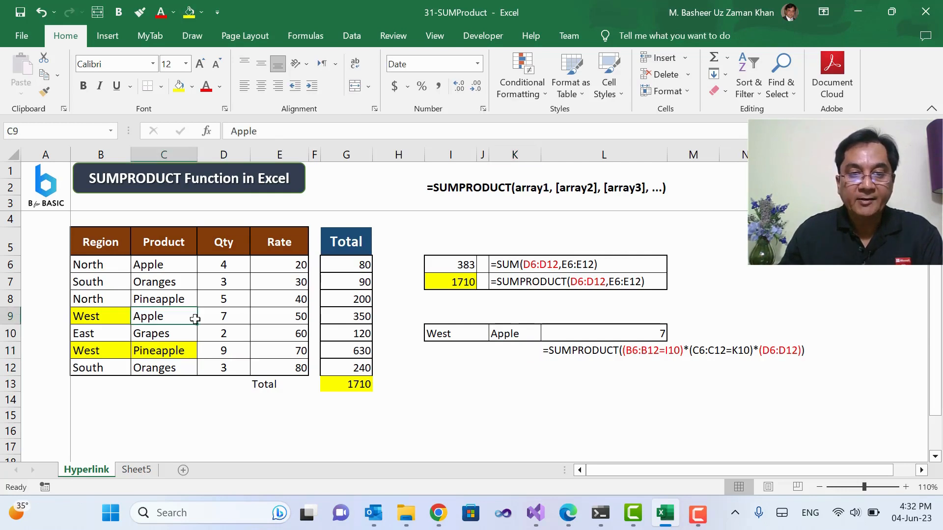
left_click(224, 316)
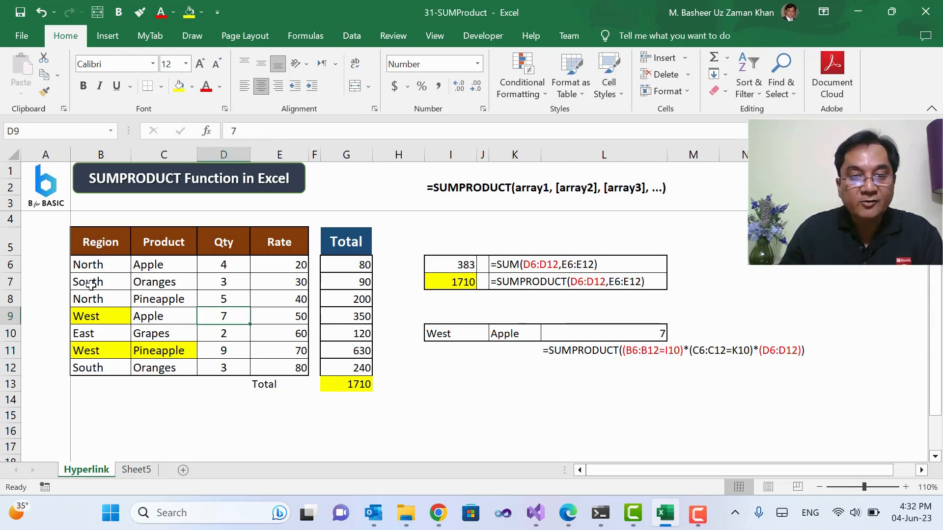
Step: Locate the two South Oranges rows in the table, and set the region criterion in I10 to South and the product criterion in K10 to Oranges
left_click_drag(92, 285, 151, 285)
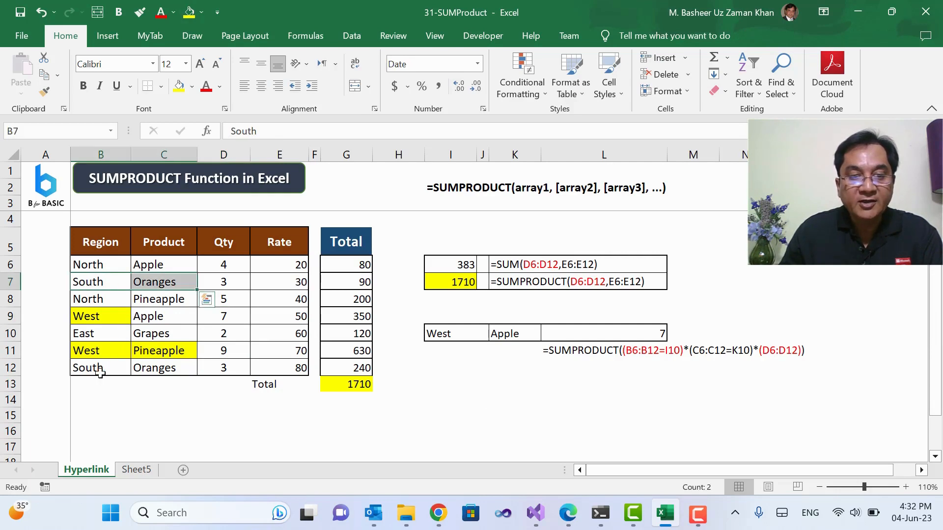
left_click_drag(95, 366, 162, 369)
left_click(452, 333)
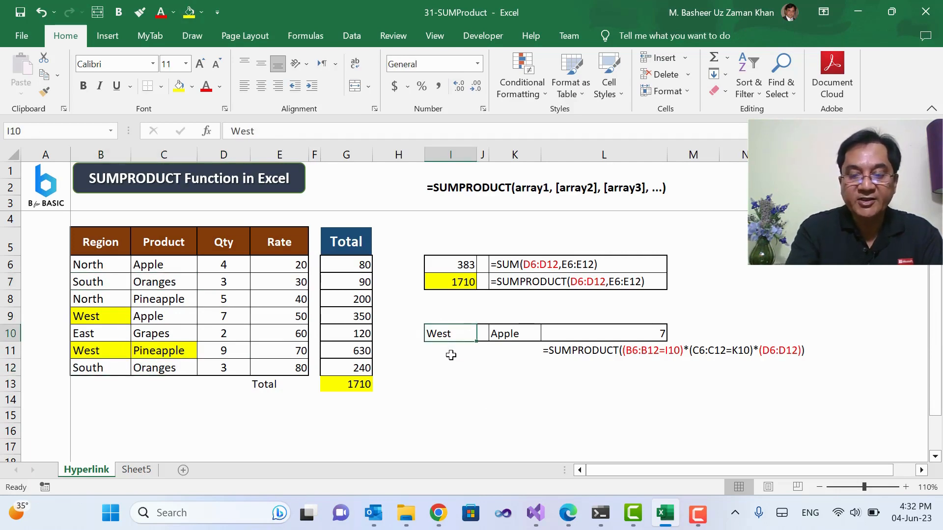
type("South")
key("Tab")
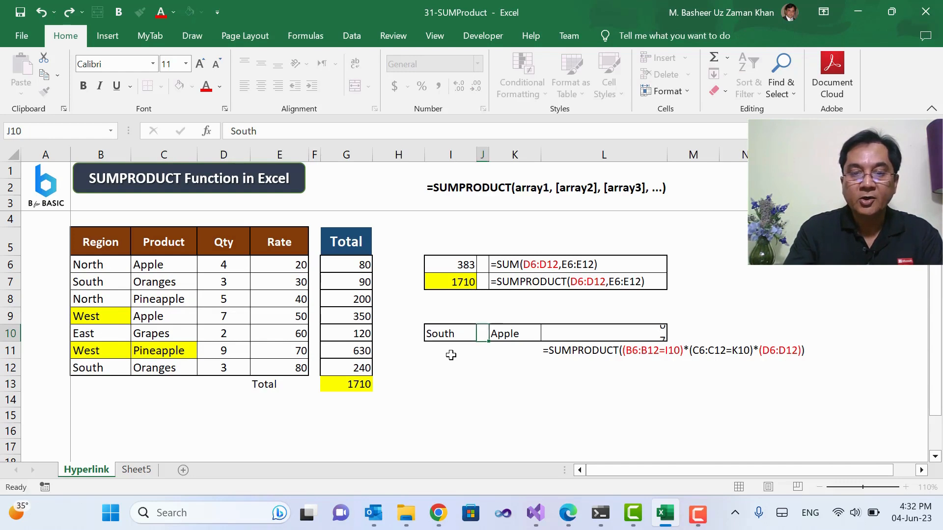
key("Tab")
type("Oranges")
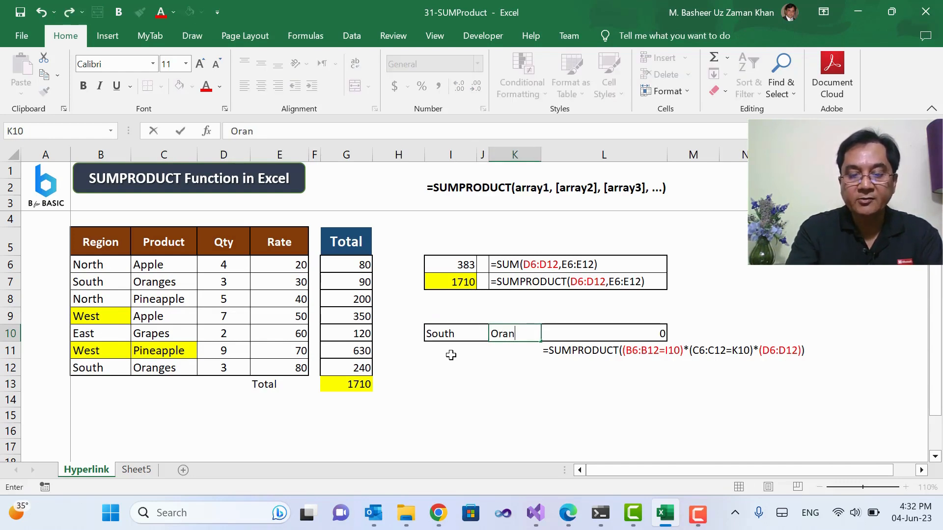
key("Return")
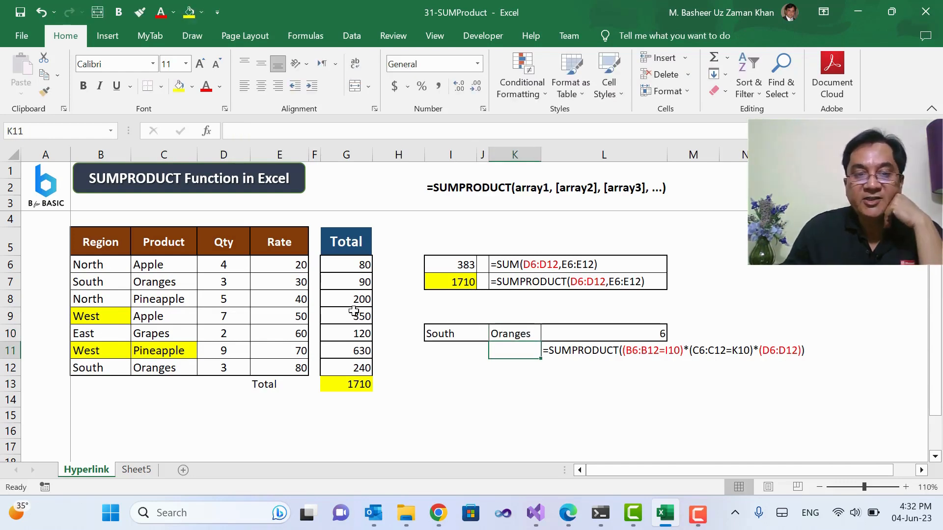
Step: Check the L10 result against the quantities of the two South Oranges rows, 7 and 12
left_click_drag(87, 282, 216, 281)
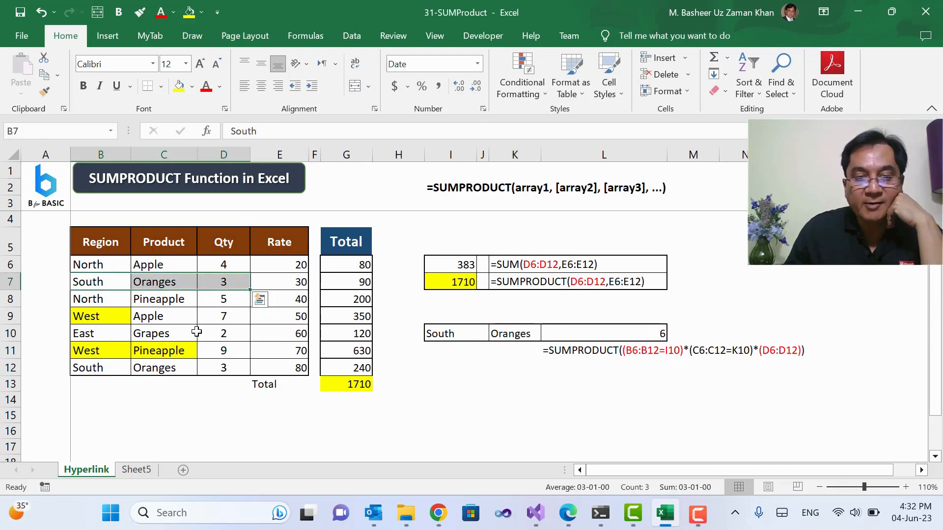
left_click_drag(105, 368, 210, 372)
left_click(222, 410)
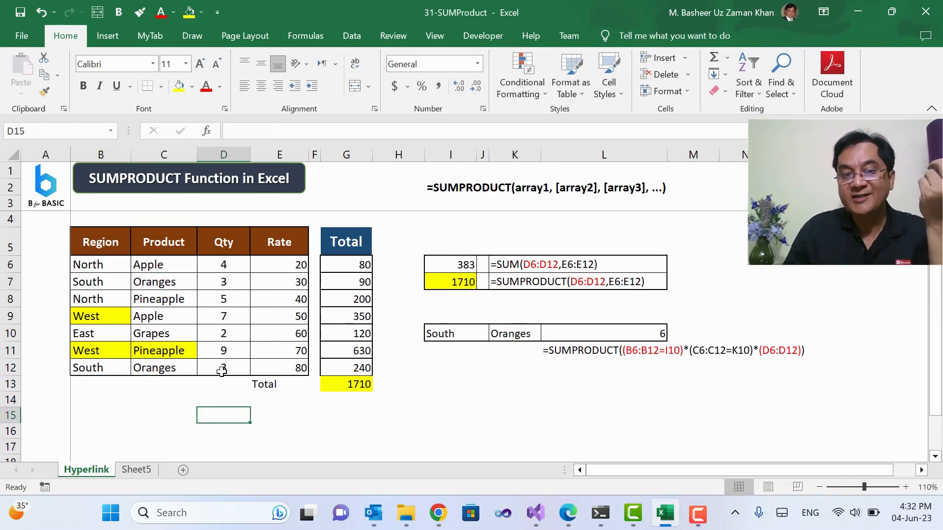
Step: Set the Qty of the last South Oranges row (D12) to 5
left_click(222, 370)
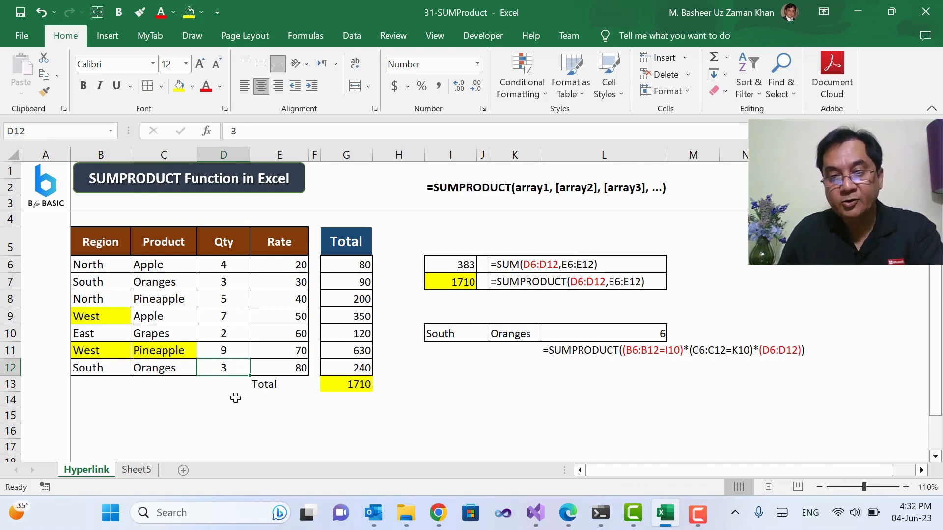
type("5")
left_click(244, 407)
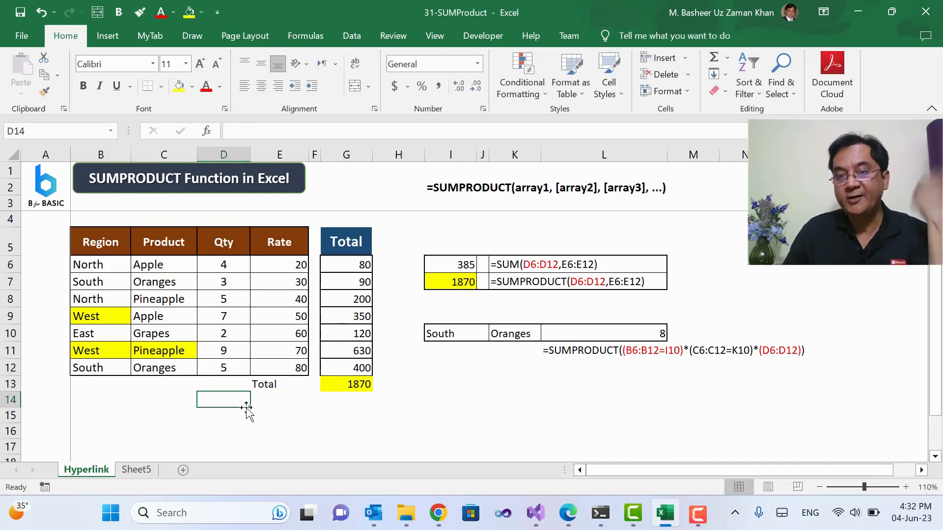